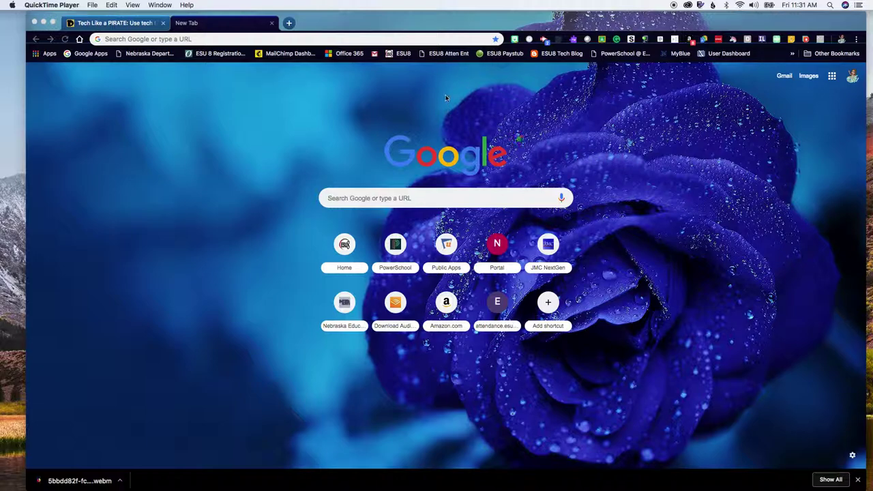
Step: Bring Chrome forward with the New Tab page's address bar focused
left_click(375, 37)
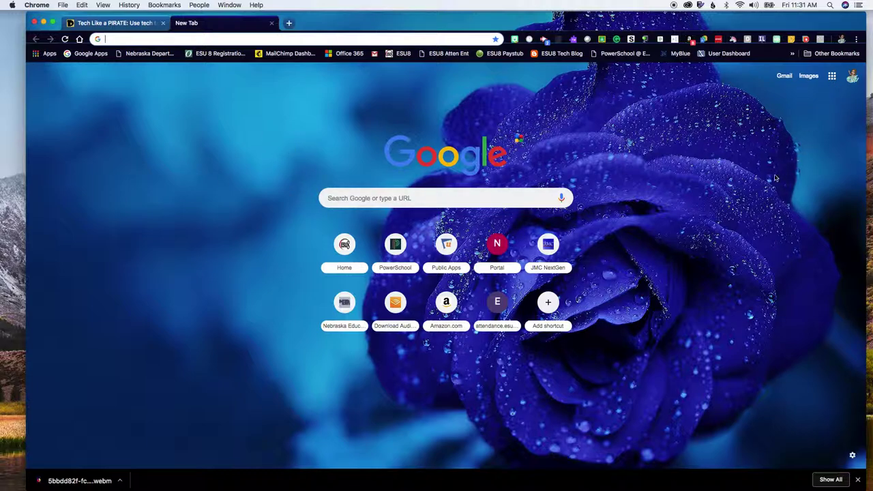
Step: Go to sites.google.com in Chrome
type("sites.")
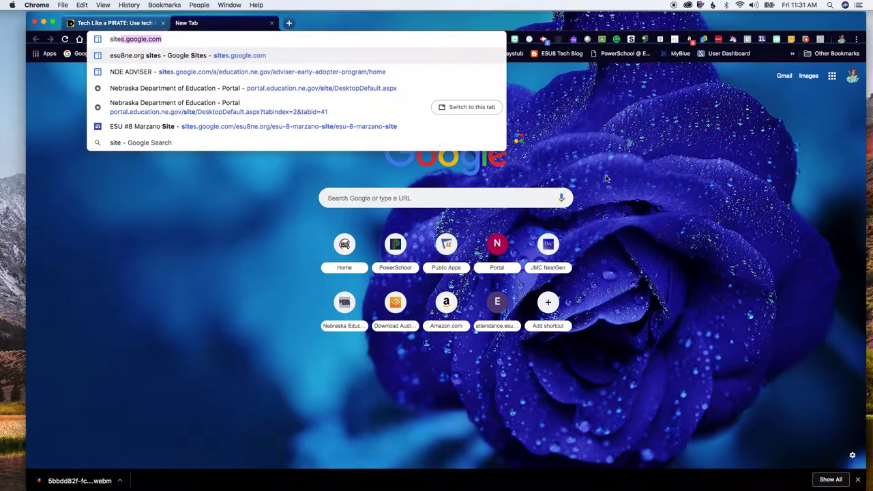
type("goog")
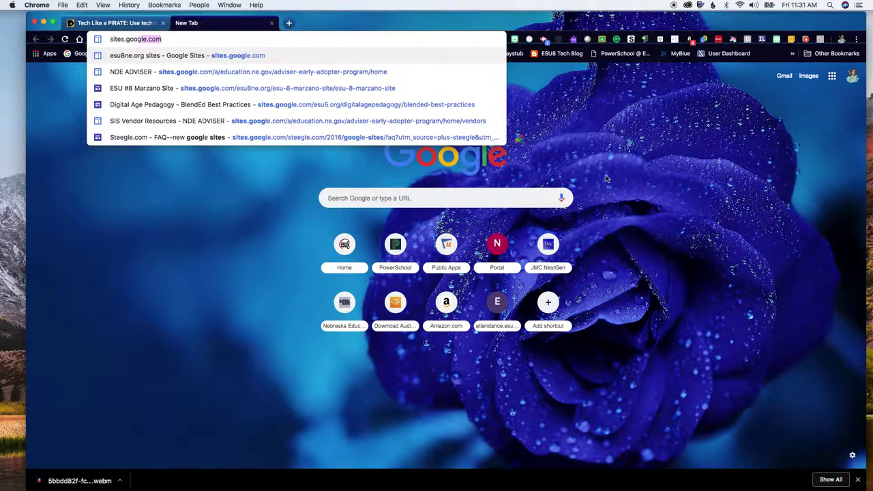
type("le.com")
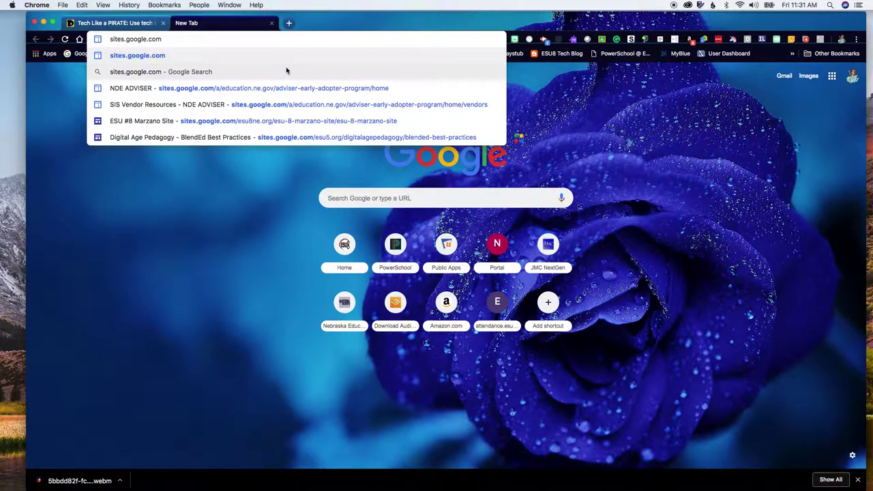
key("Return")
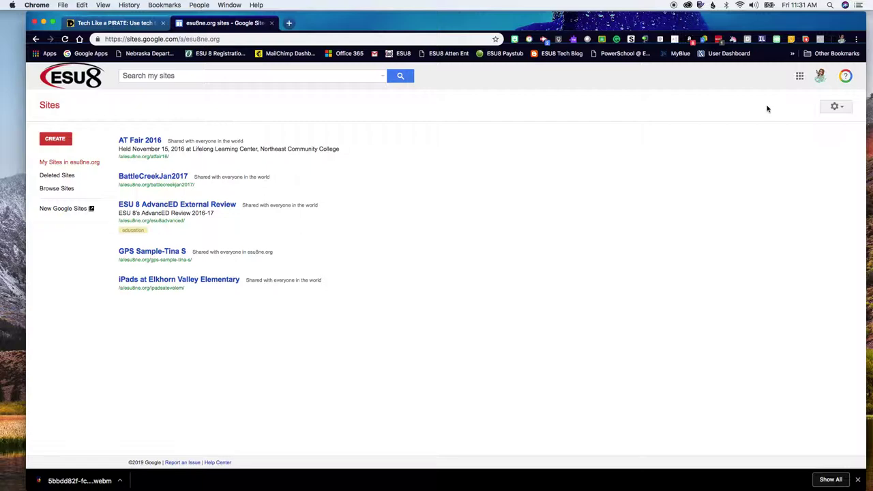
Step: Leave classic Sites for the new Google Sites home with its Recent sites grid
left_click(801, 78)
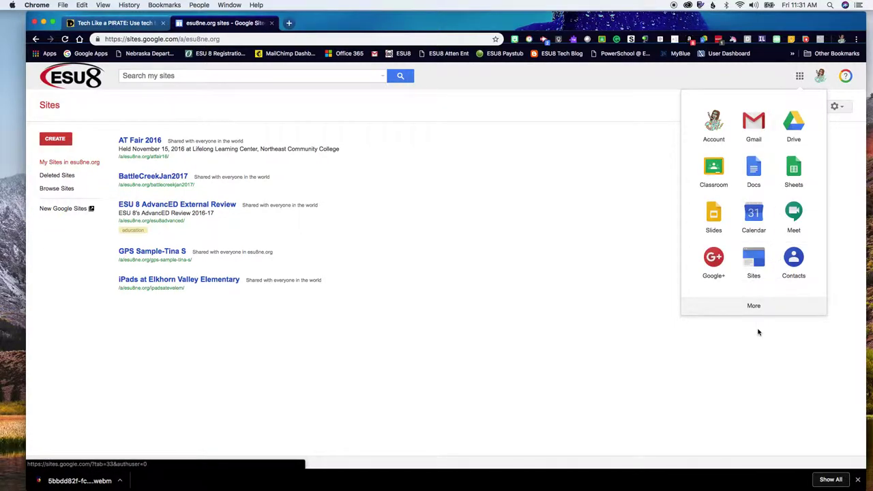
left_click(403, 240)
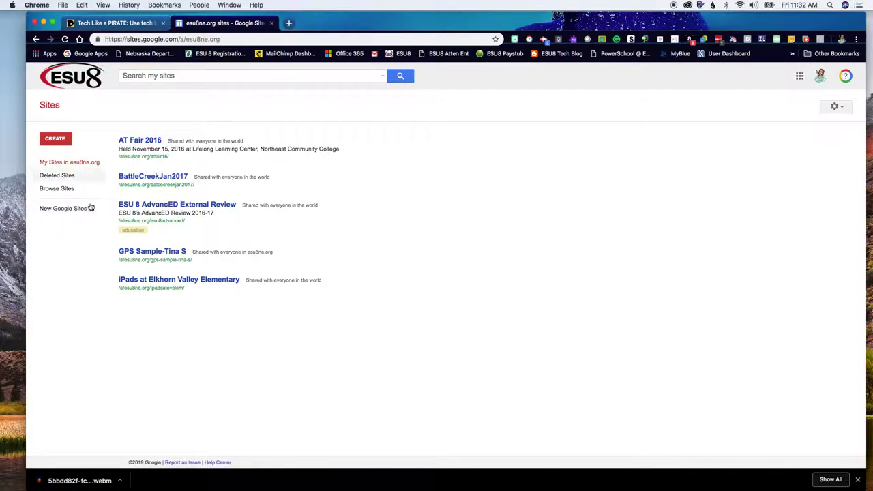
left_click(58, 210)
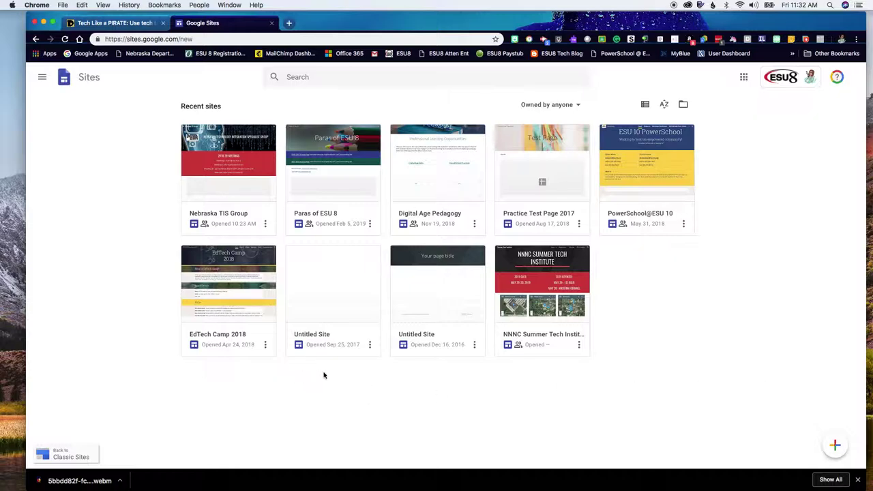
Step: Remove the 2017 and 2016 Untitled Sites, then start a new blank site
left_click(370, 344)
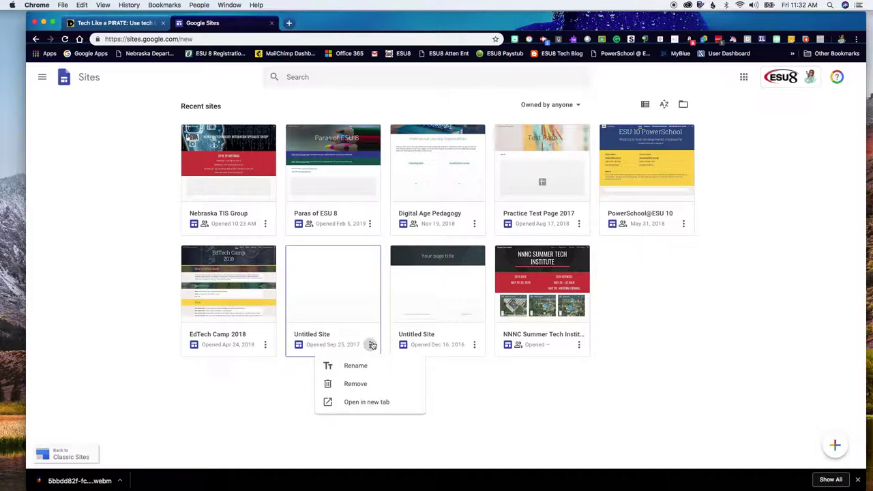
left_click(362, 385)
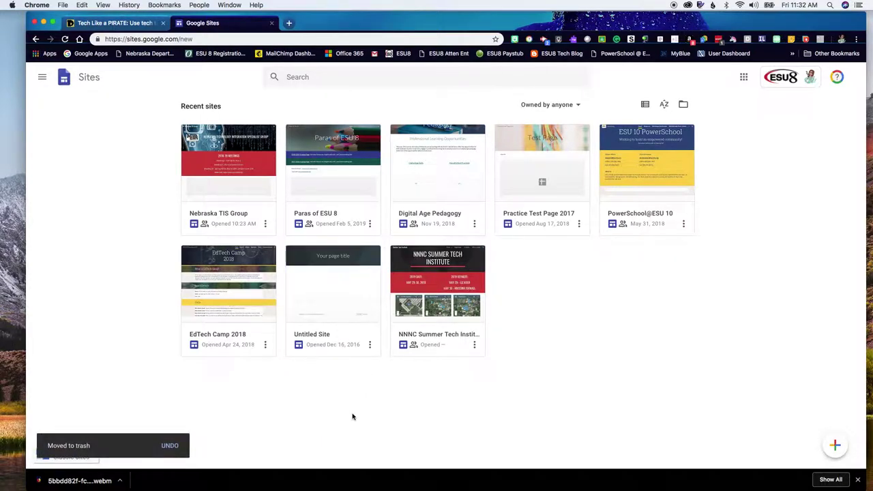
left_click(368, 344)
left_click(356, 384)
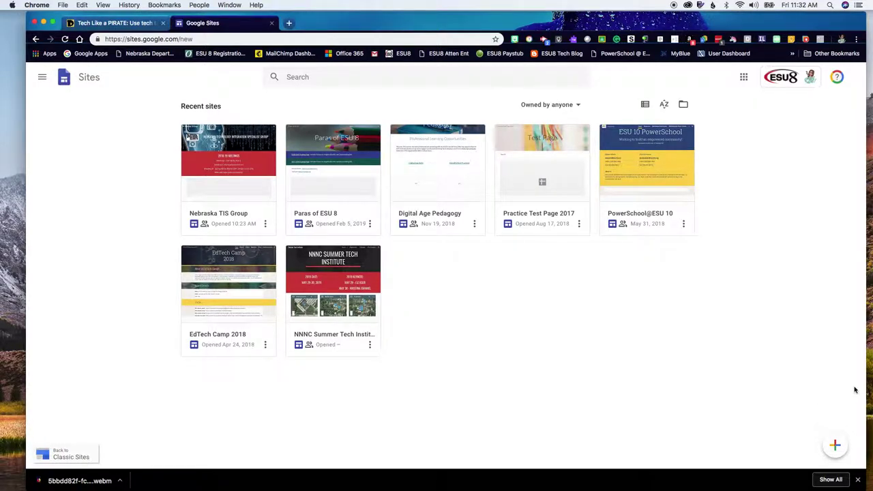
left_click(836, 447)
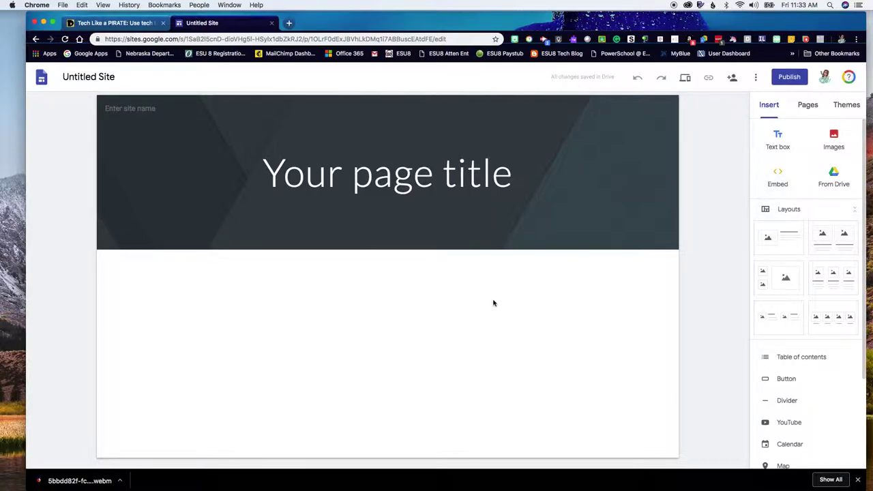
Step: Select the placeholder 'Your page title' header text in the new Untitled Site
left_click(460, 179)
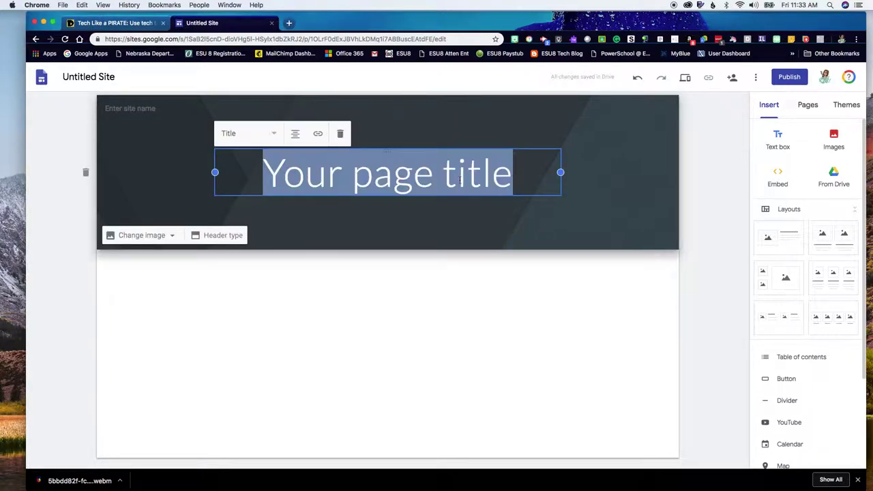
Step: Title the header 'Practice 2019' and enter 'Practice 2019' as the site name
type("Pr")
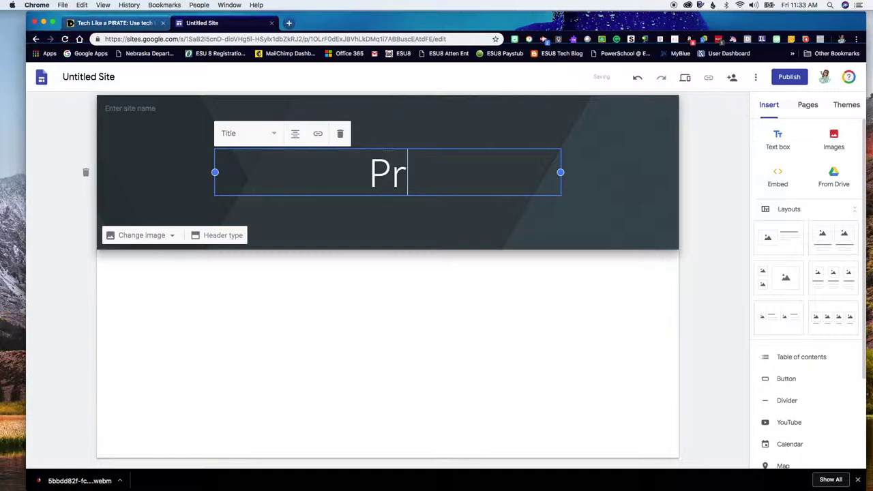
type("actice ")
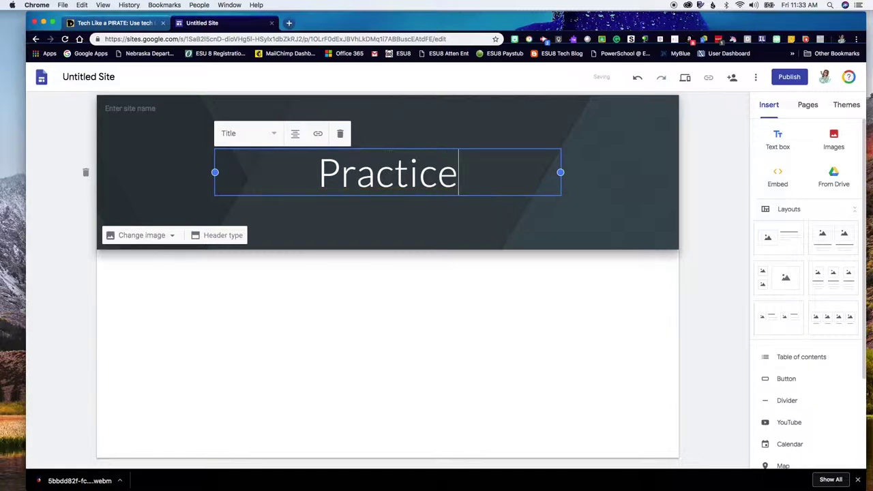
type("2019")
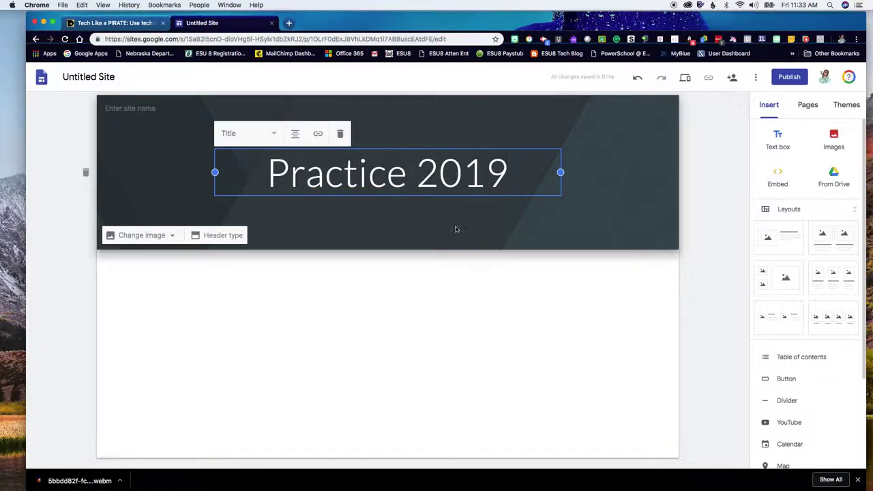
left_click(150, 108)
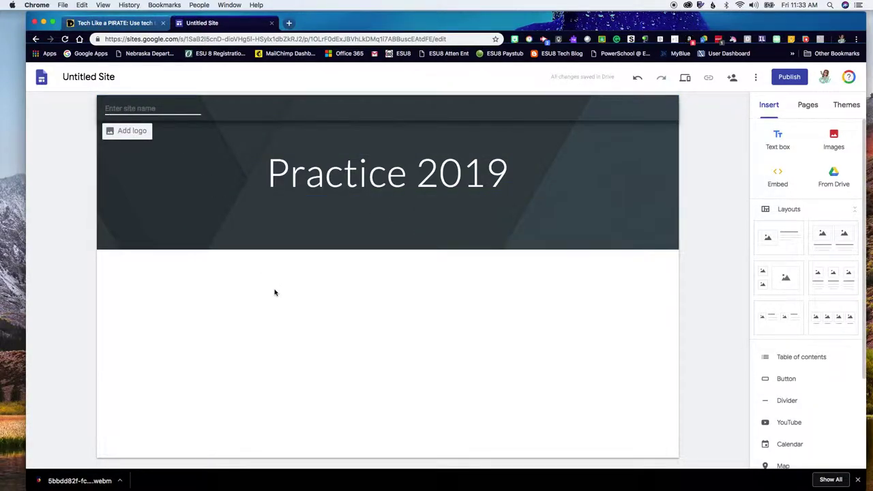
left_click(387, 179)
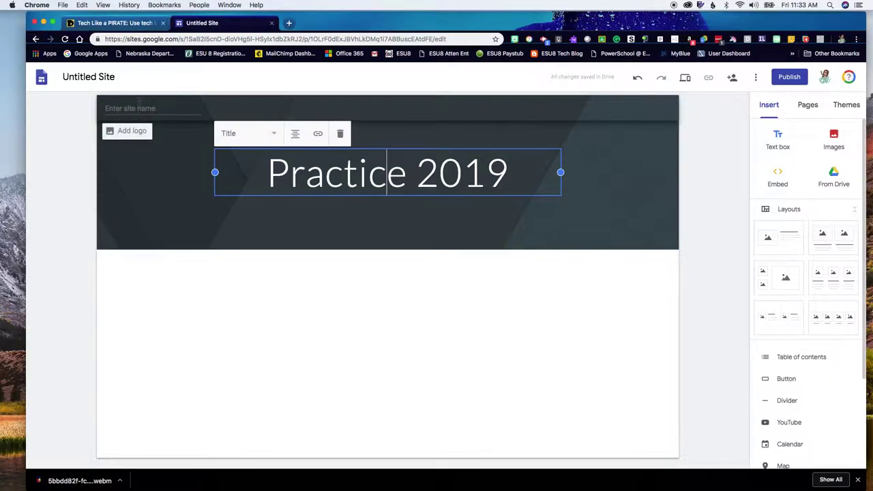
left_click(100, 107)
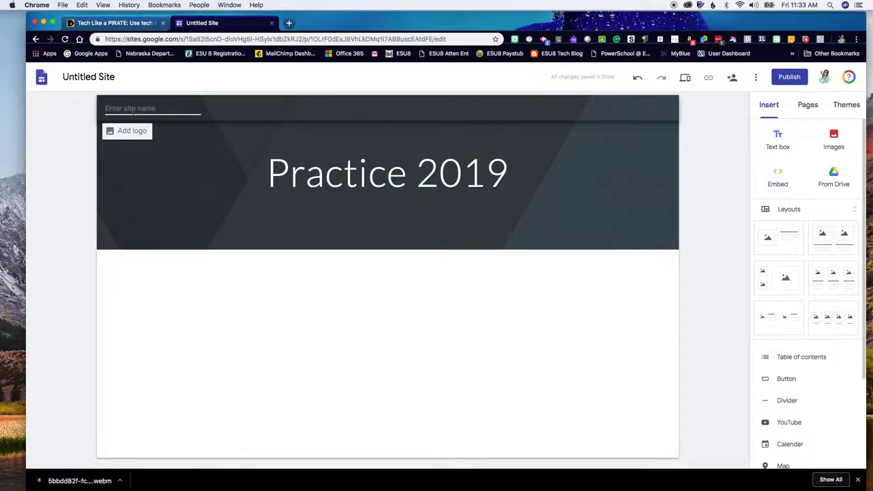
type("Practice 2019")
left_click(245, 173)
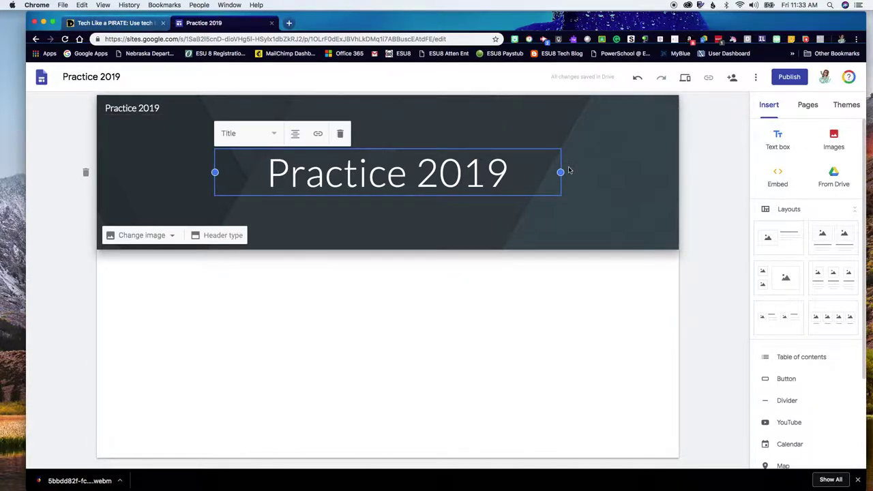
Step: Remove the stray 'Hello' so the header title reads just 'Practice 2019'
left_click(532, 171)
type("Hello")
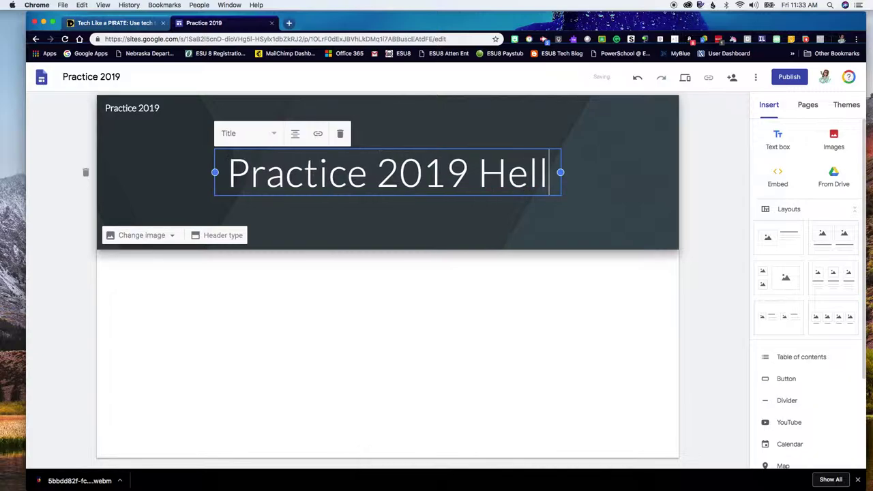
left_click(517, 220)
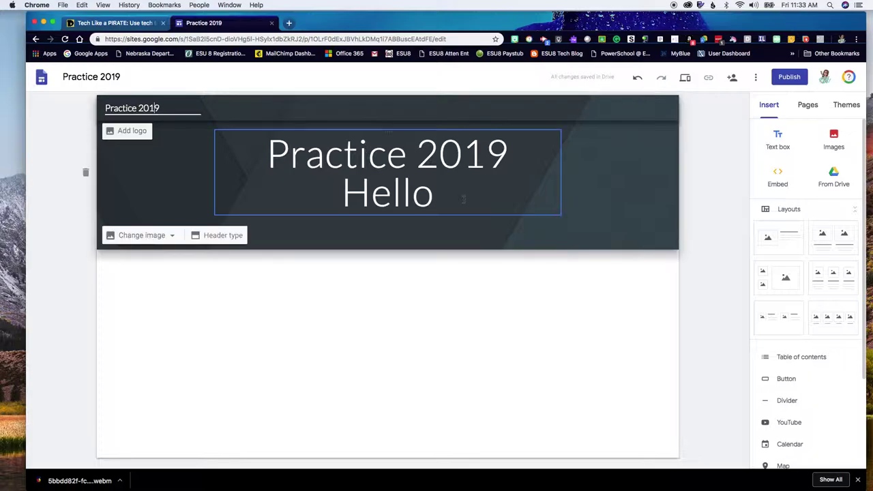
left_click(434, 193)
key("BackSpace")
key("BackSpace")
key("BackSpace")
key("BackSpace")
key("BackSpace")
key("BackSpace")
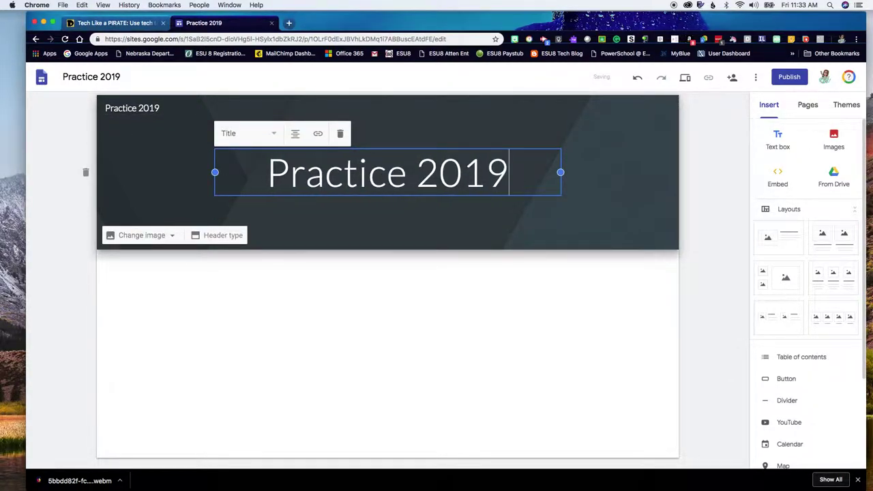
left_click(129, 107)
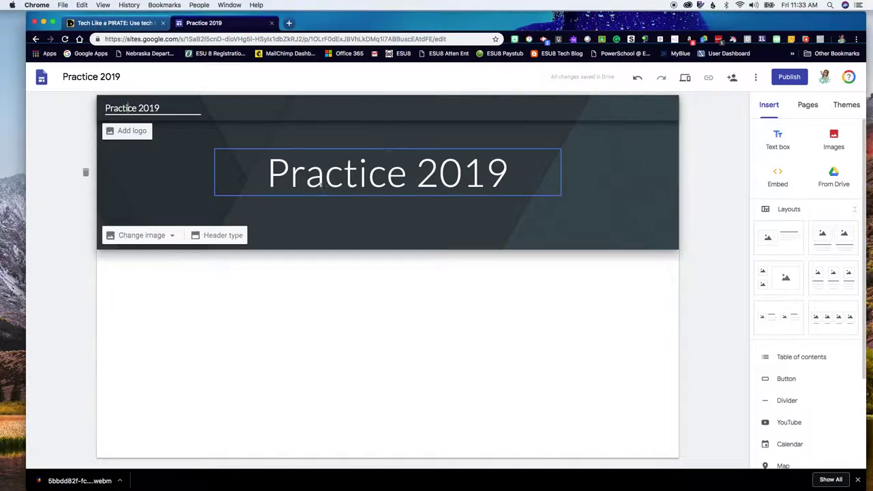
left_click(323, 183)
left_click(362, 244)
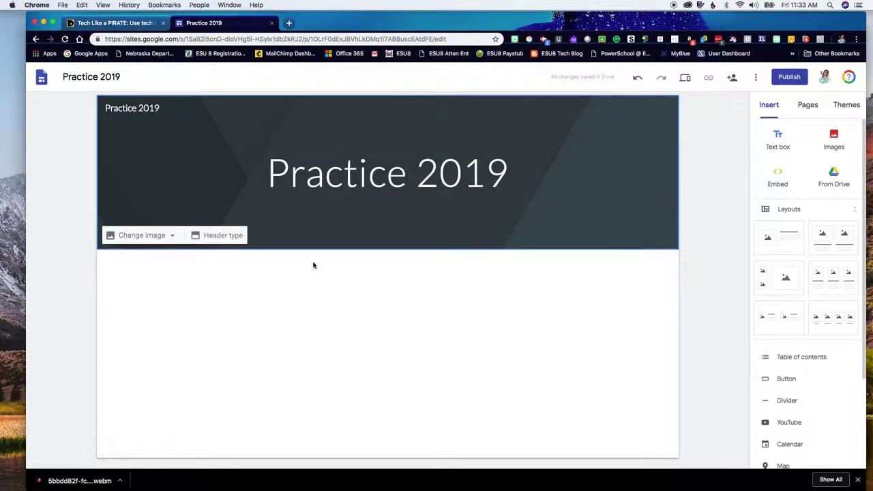
Step: Compare the Cover, Large banner and Banner header layouts
left_click(171, 236)
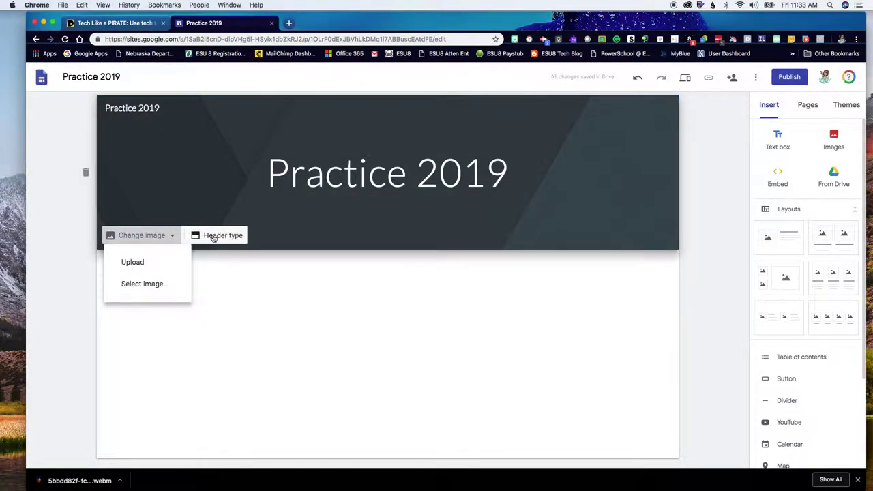
left_click(330, 206)
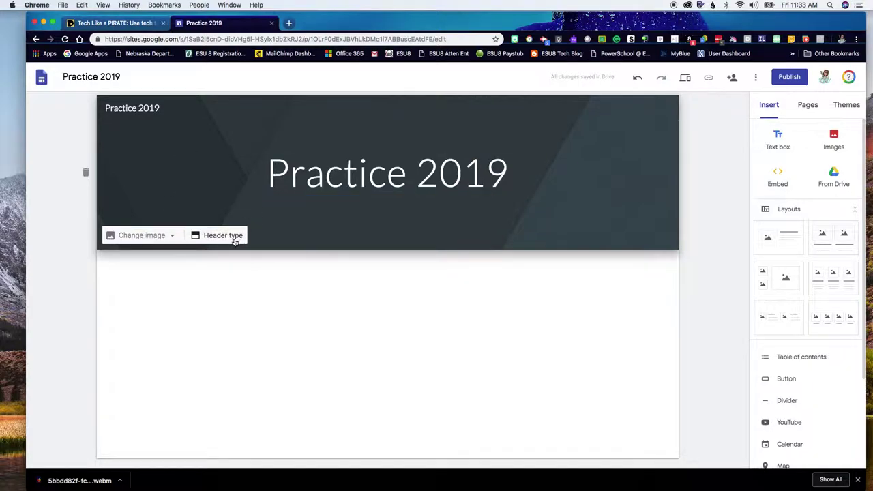
left_click(234, 237)
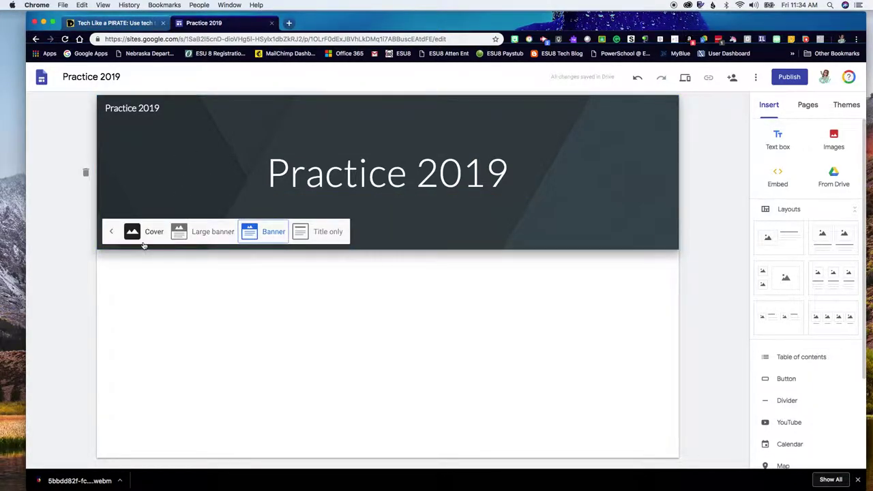
left_click(145, 233)
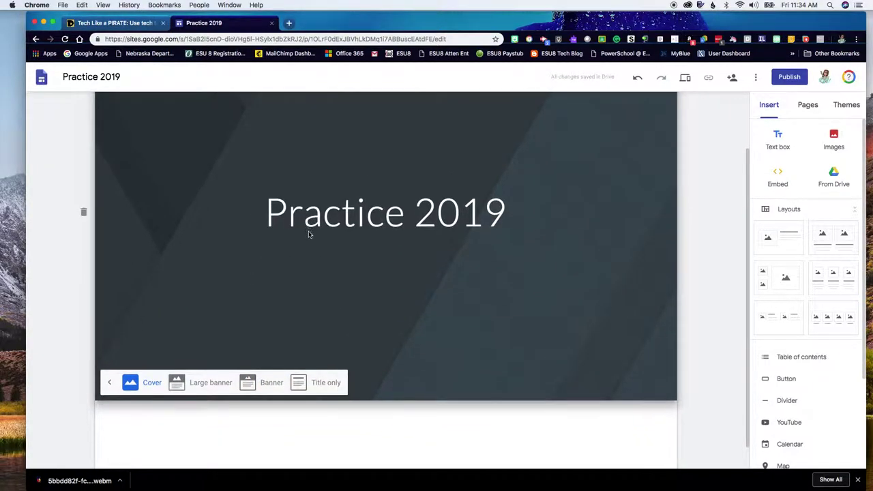
left_click(228, 382)
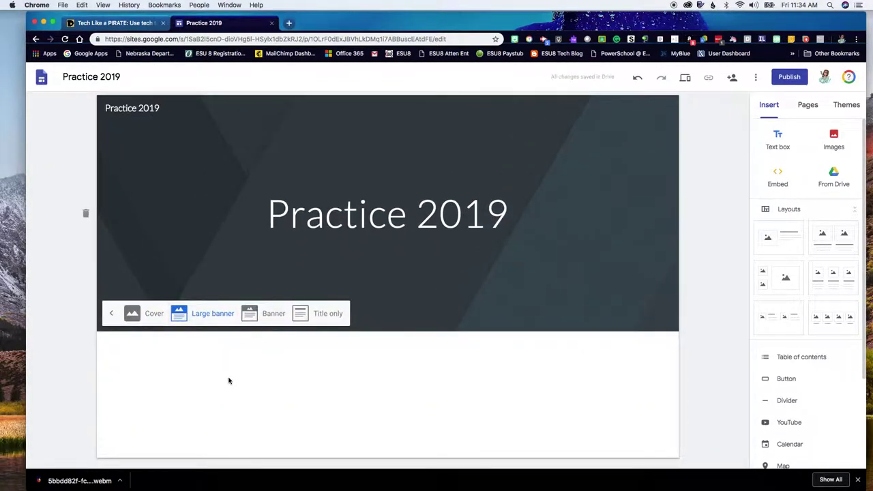
left_click(272, 315)
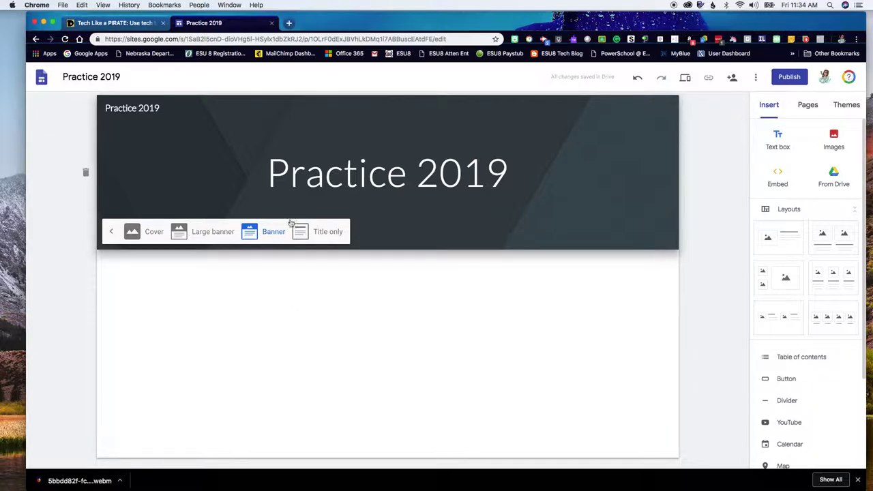
Step: Retry Title only, Cover and Large banner, then settle the header on Banner
left_click(321, 232)
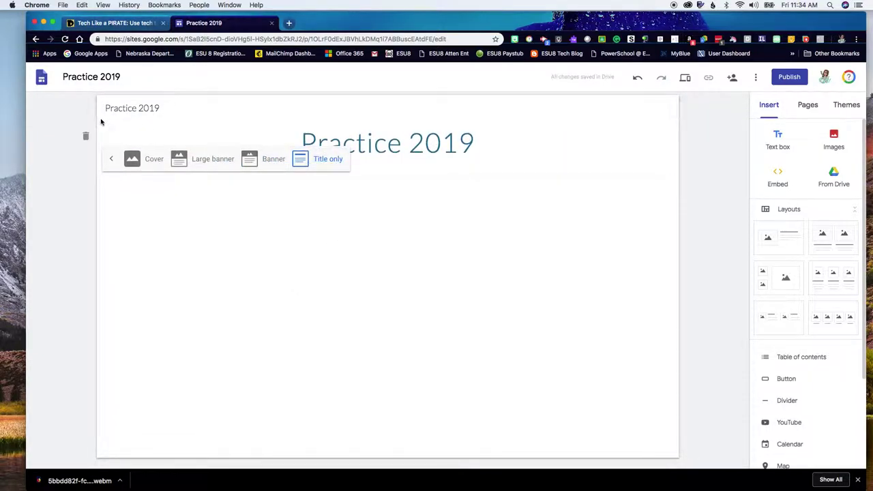
left_click(147, 158)
scroll(225, 273, "down", 3)
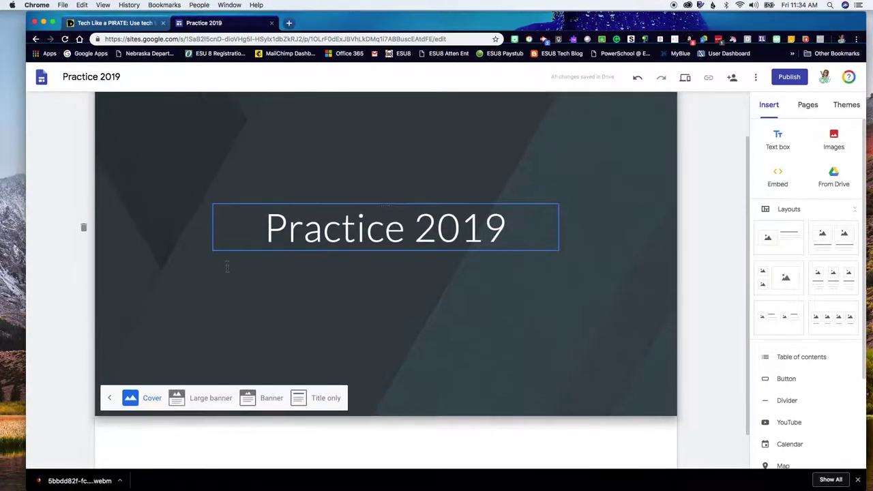
left_click(209, 367)
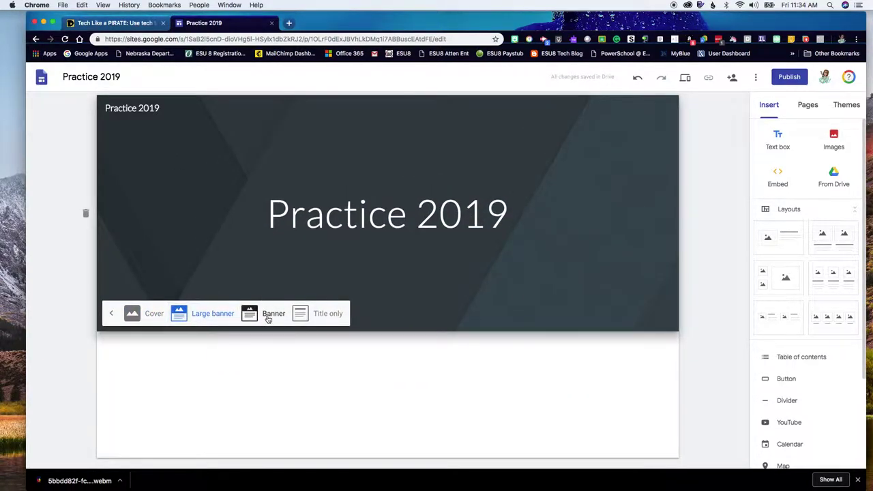
left_click(267, 315)
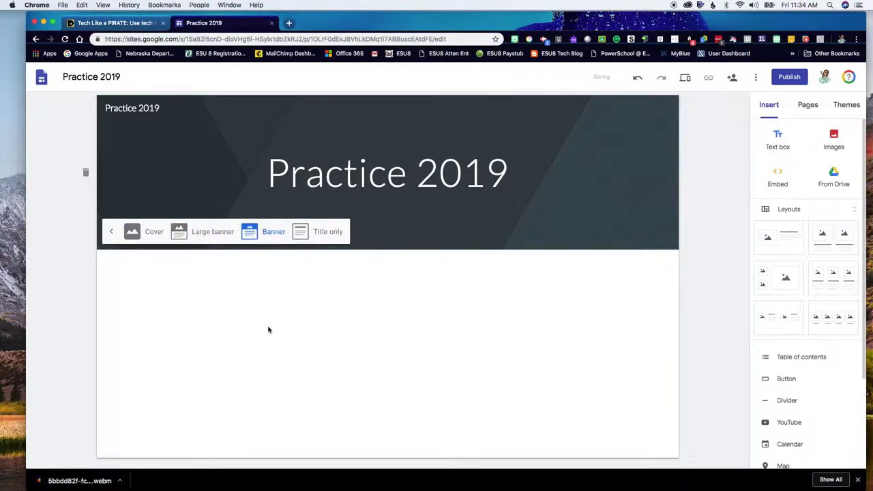
left_click(112, 231)
left_click(165, 238)
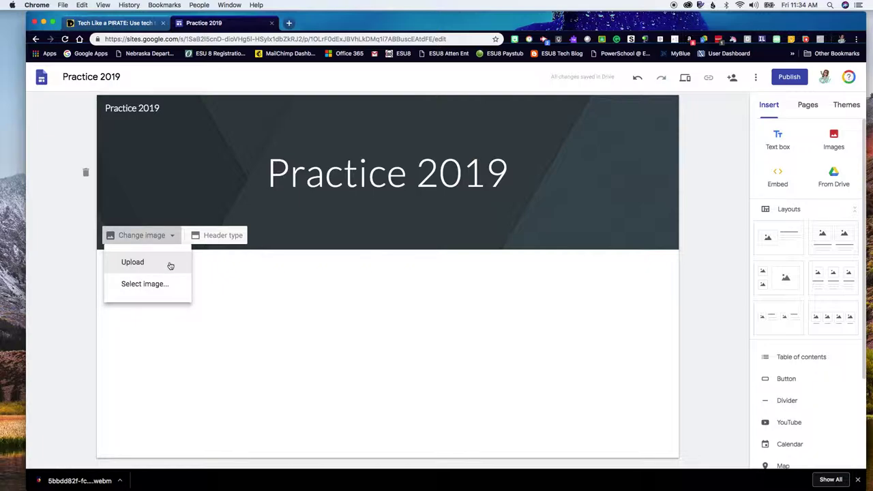
Step: Browse the header image gallery and set image search to use Google
left_click(163, 286)
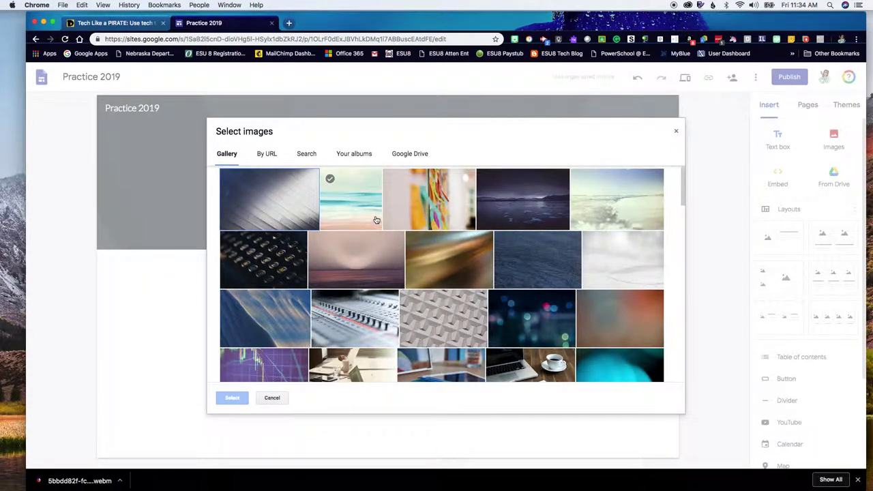
scroll(401, 285, "down", 10)
scroll(401, 283, "down", 15)
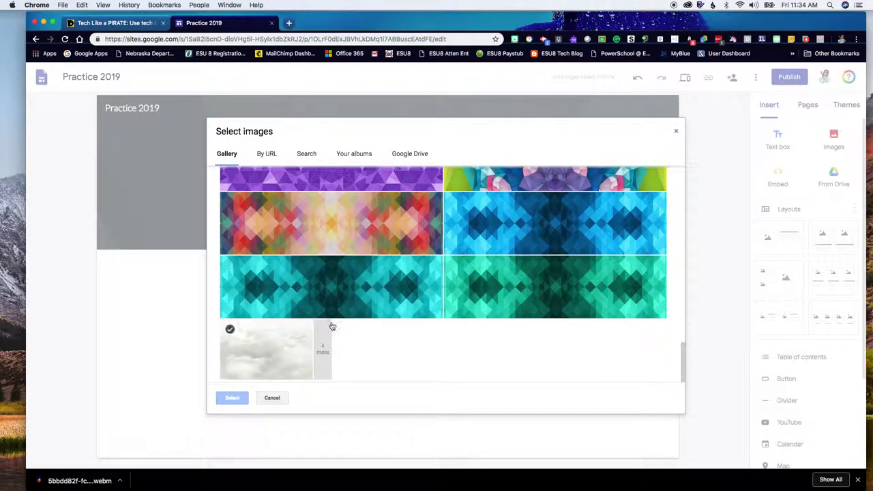
left_click(294, 347)
scroll(345, 292, "up", 20)
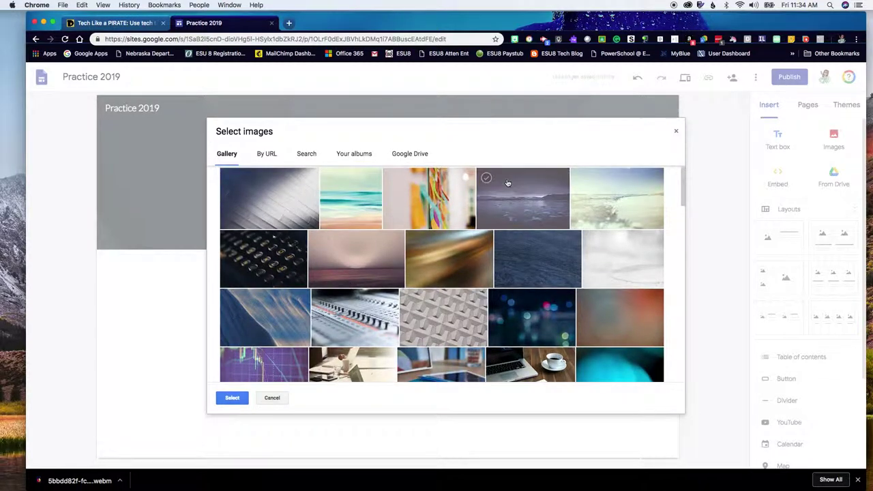
left_click(272, 156)
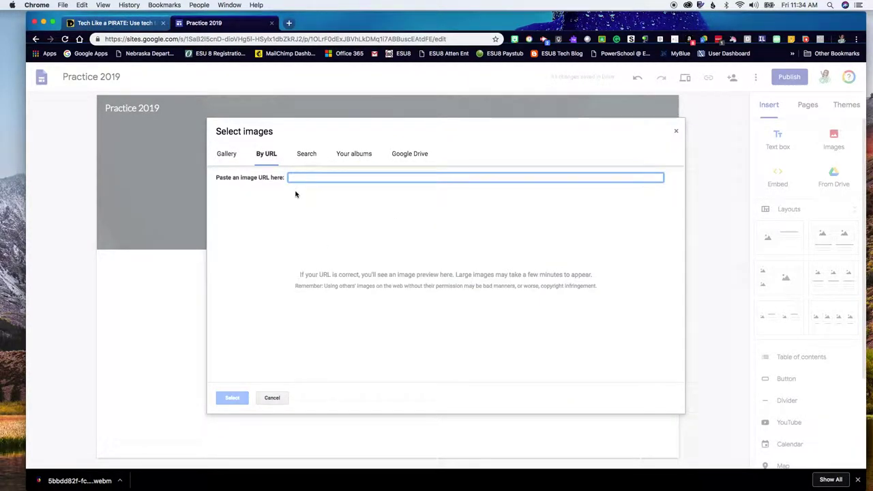
left_click(308, 155)
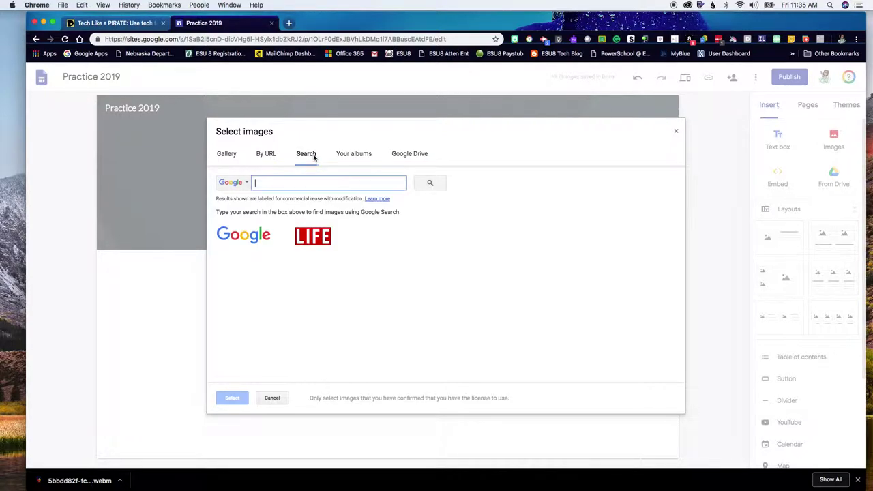
left_click(247, 183)
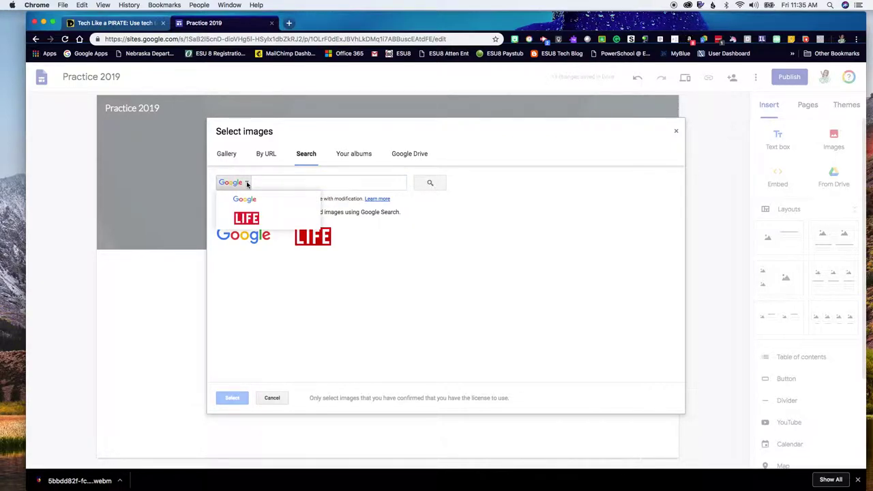
left_click(235, 183)
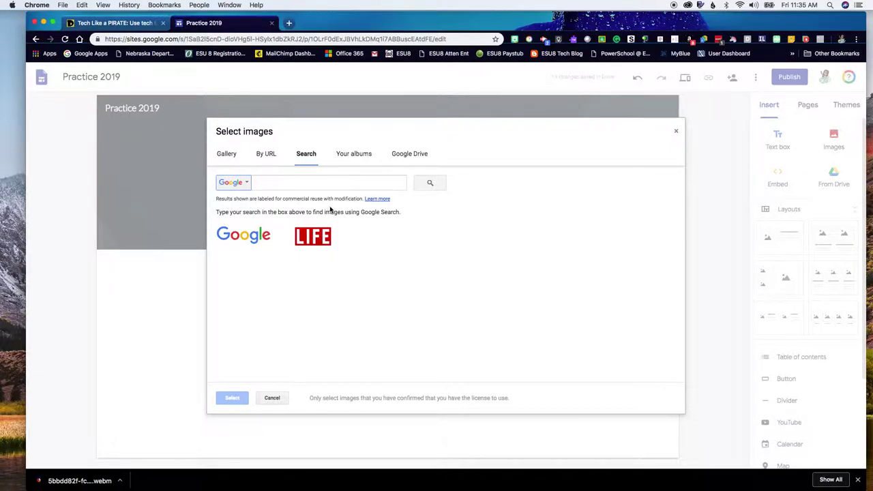
Step: Search images for 'Practice' and apply the cartoon golfing-cats drawing as the header
left_click(272, 185)
type("Practice")
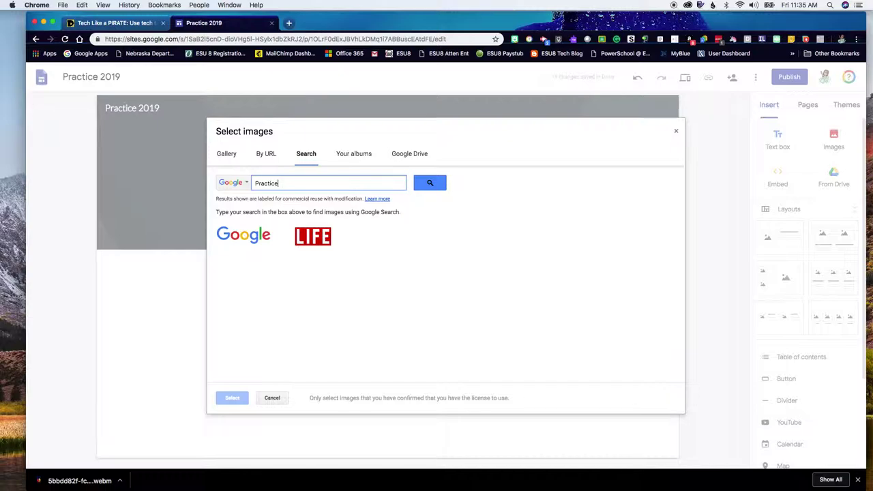
left_click(428, 183)
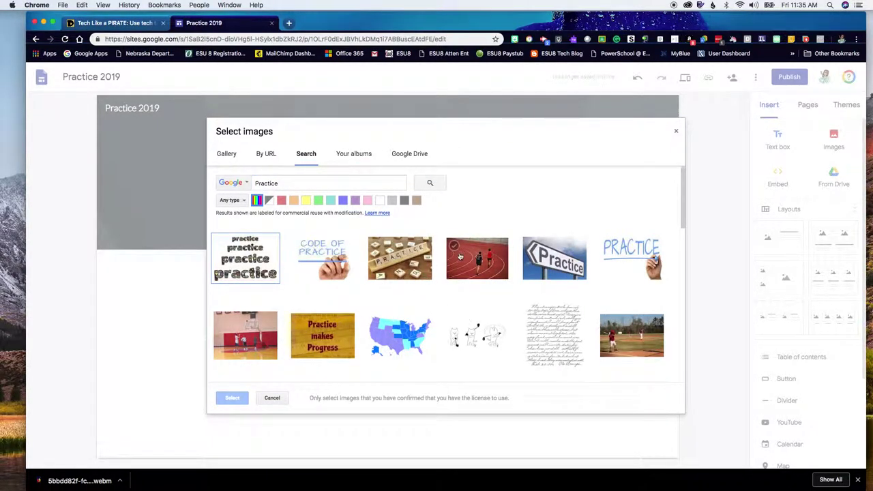
left_click(244, 201)
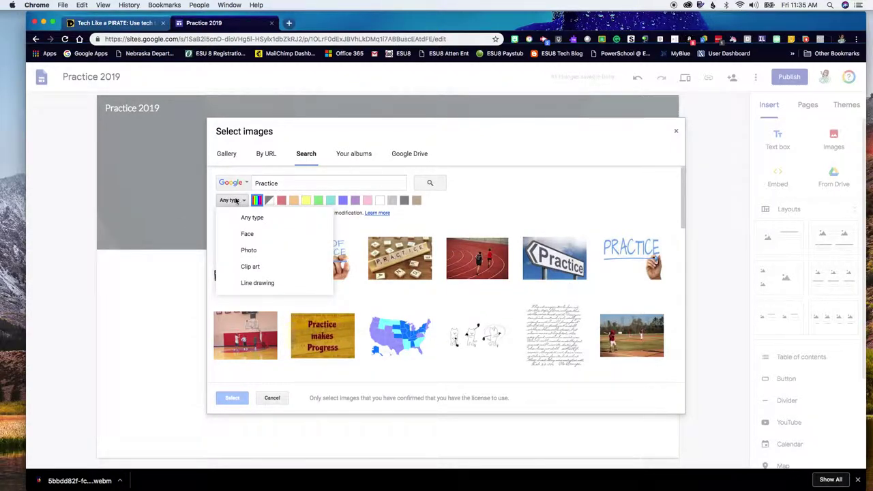
left_click(450, 299)
scroll(452, 302, "down", 2)
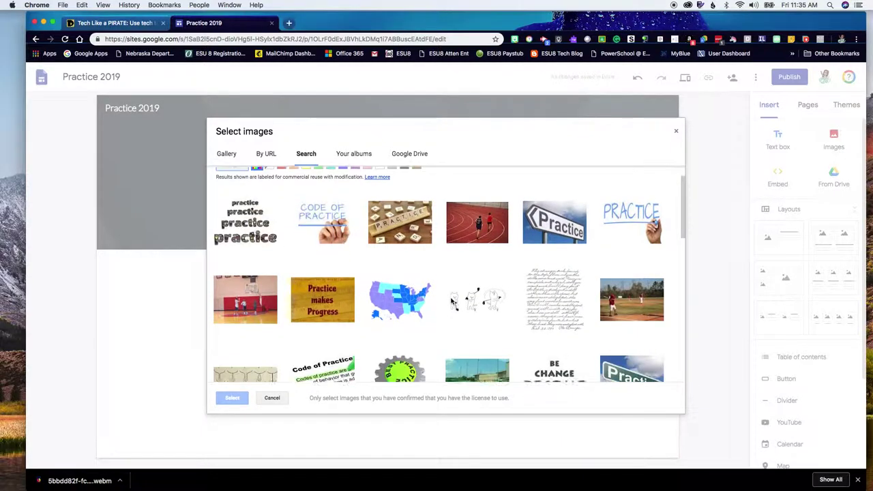
left_click(486, 290)
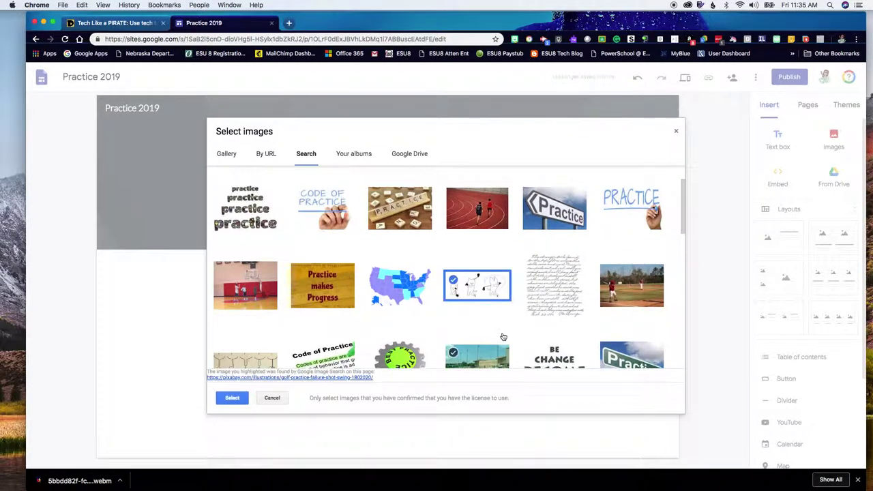
scroll(500, 327, "up", 3)
scroll(500, 326, "down", 10)
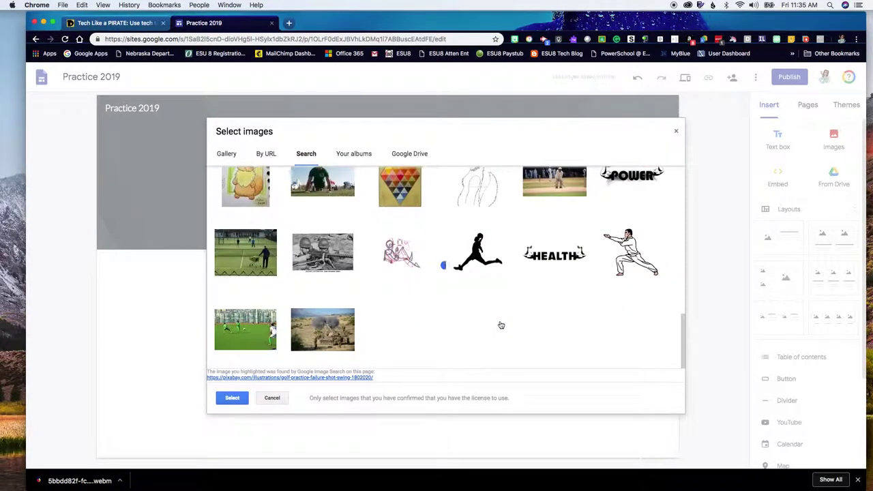
scroll(500, 325, "down", 2)
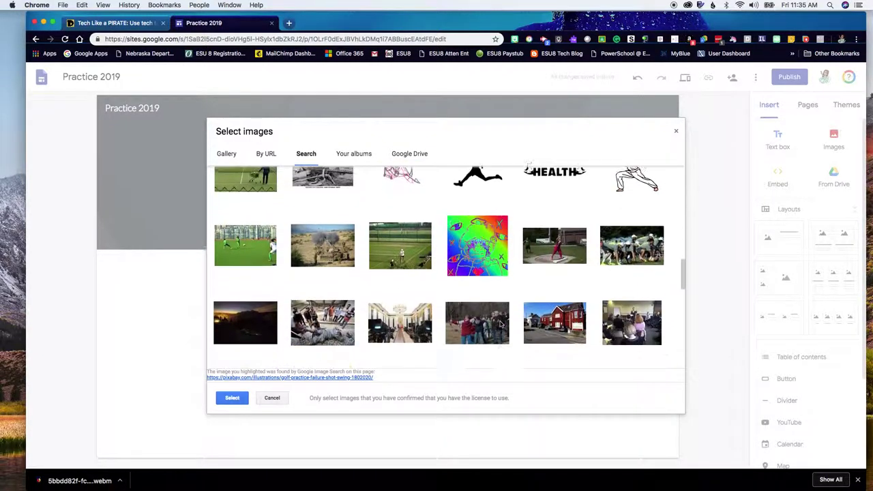
scroll(500, 325, "up", 10)
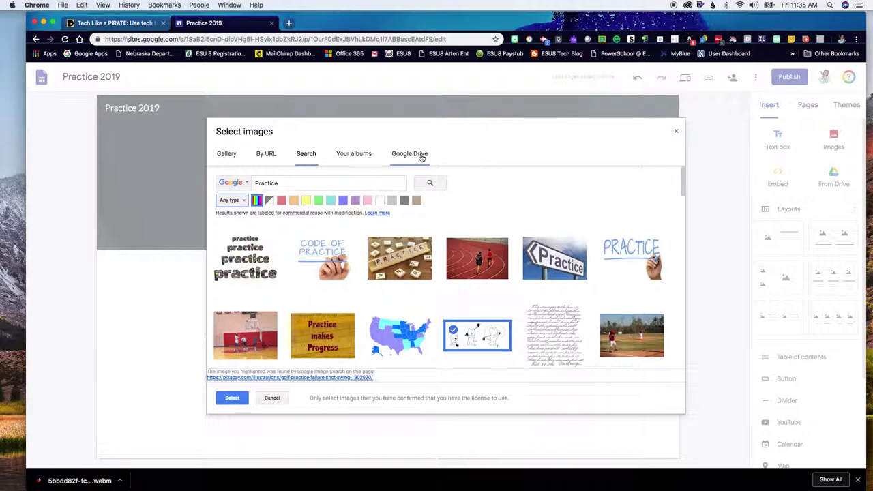
left_click(243, 399)
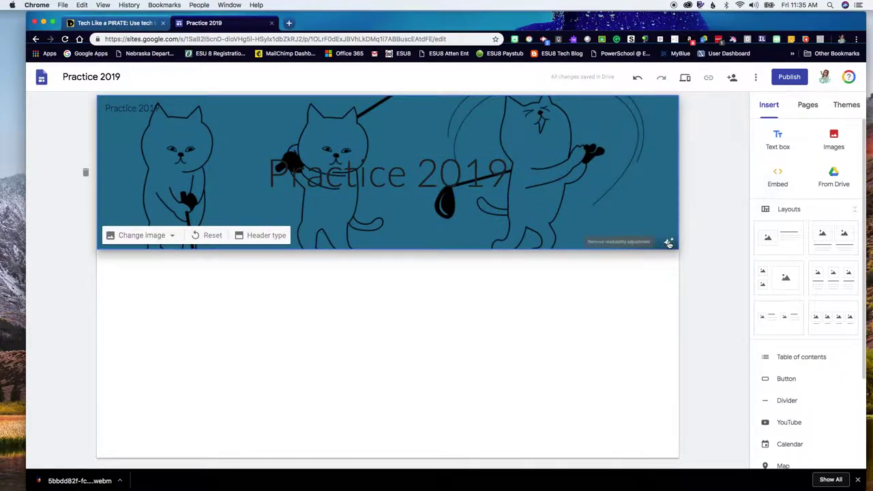
Step: Switch the 'Practice 2019' title to Heading style, then back to Title style
left_click(387, 151)
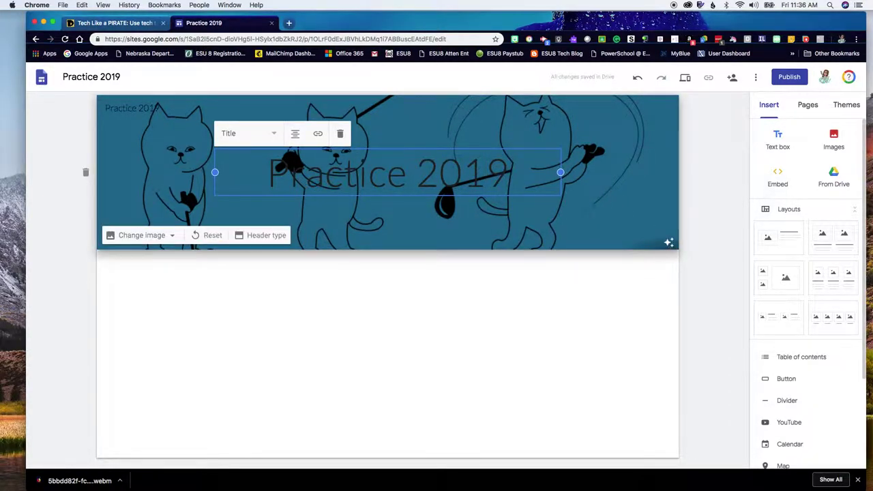
left_click_drag(510, 176, 276, 181)
left_click(273, 133)
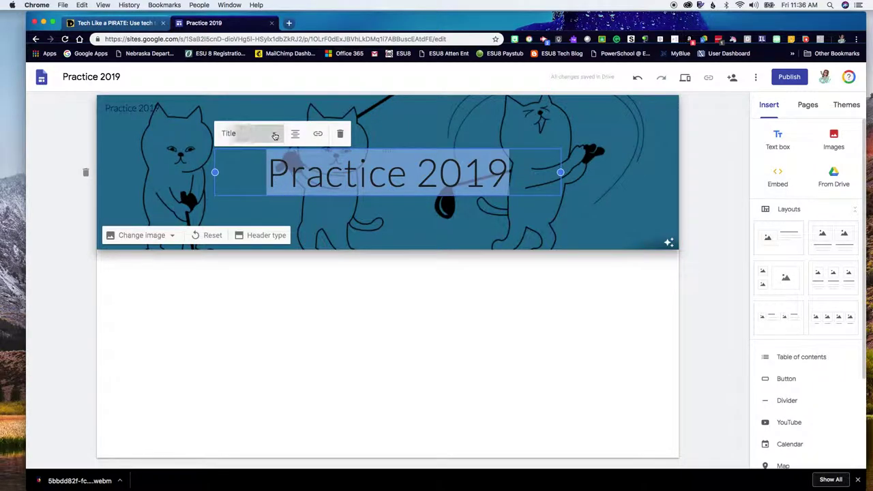
left_click(262, 172)
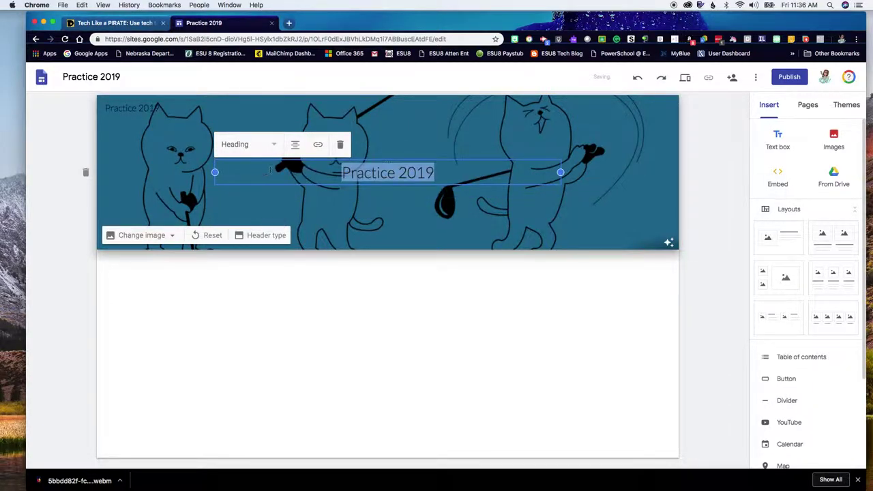
left_click(272, 145)
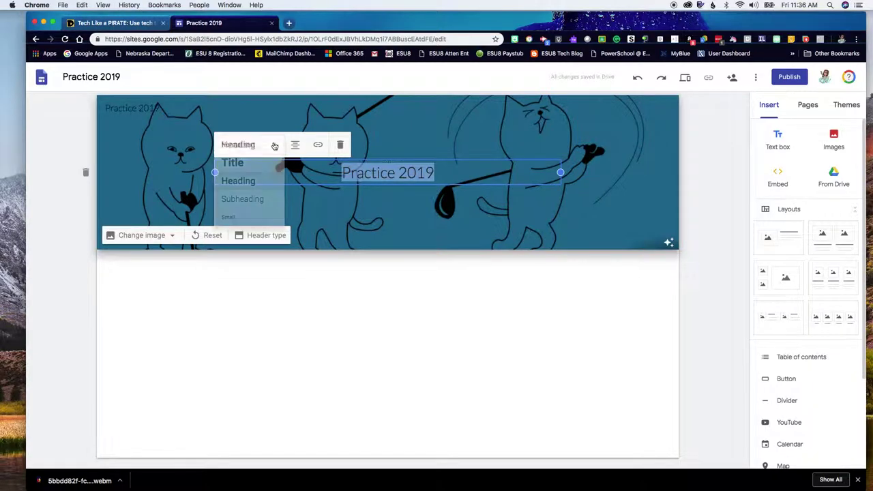
left_click(244, 163)
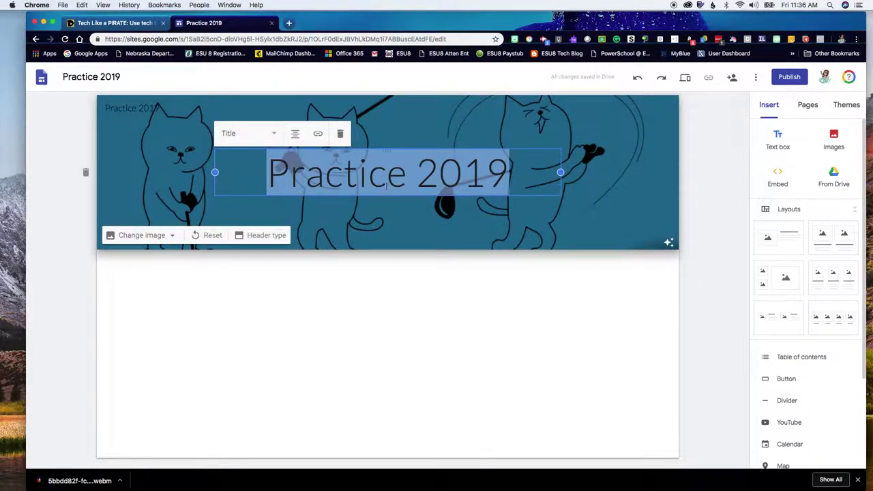
left_click(603, 218)
left_click(406, 172)
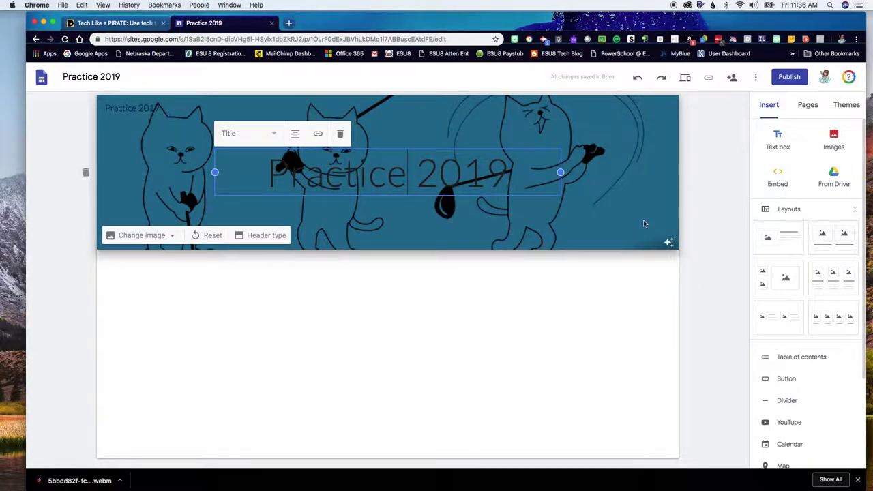
left_click(160, 235)
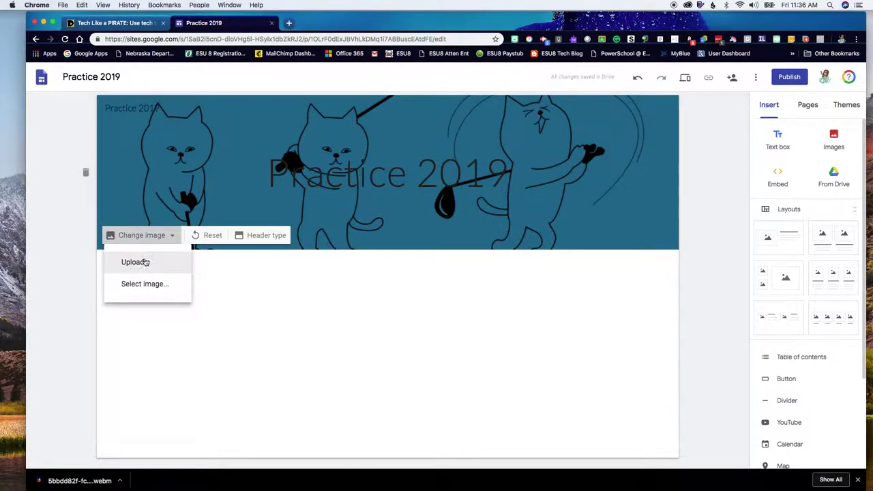
Step: Search images for 'practice' and make the Scrabble-tiles PRACTICE photo the header background
left_click(151, 292)
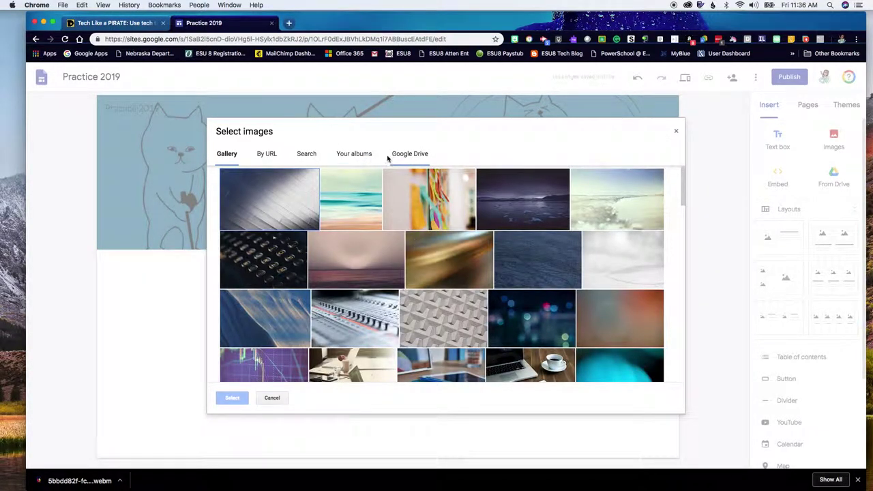
left_click(307, 156)
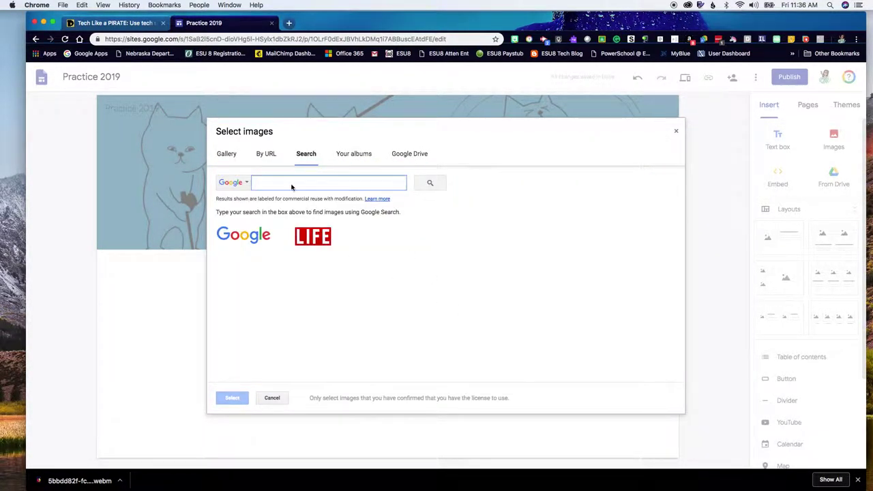
type("practice")
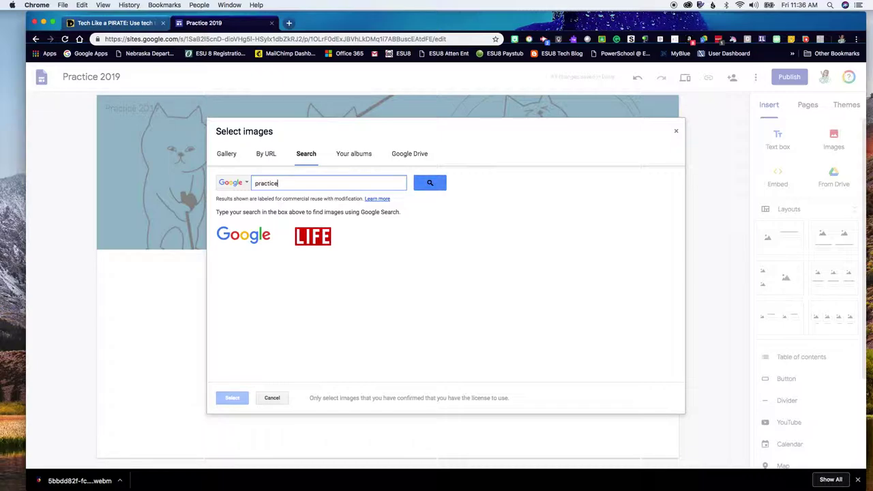
key("Return")
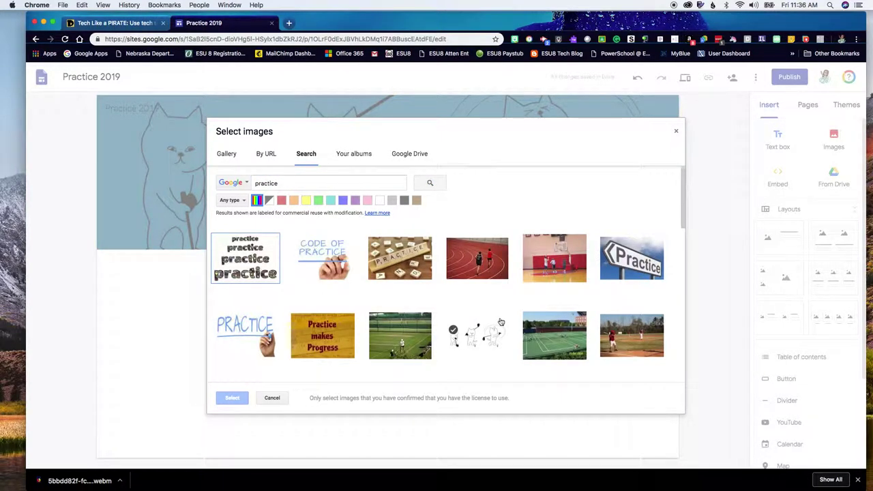
left_click(414, 269)
left_click(235, 398)
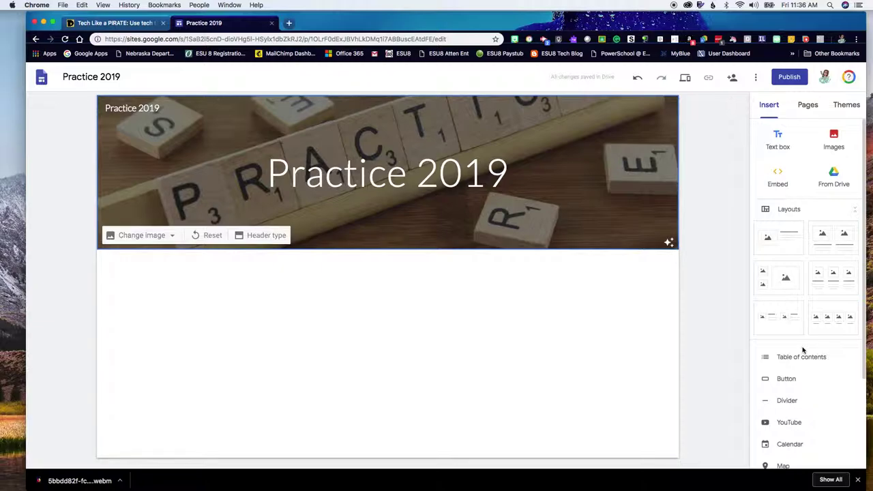
scroll(803, 347, "down", 3)
scroll(803, 348, "up", 3)
Step: Add a text box below the header reading 'Link', styled as a centred Heading
left_click(785, 146)
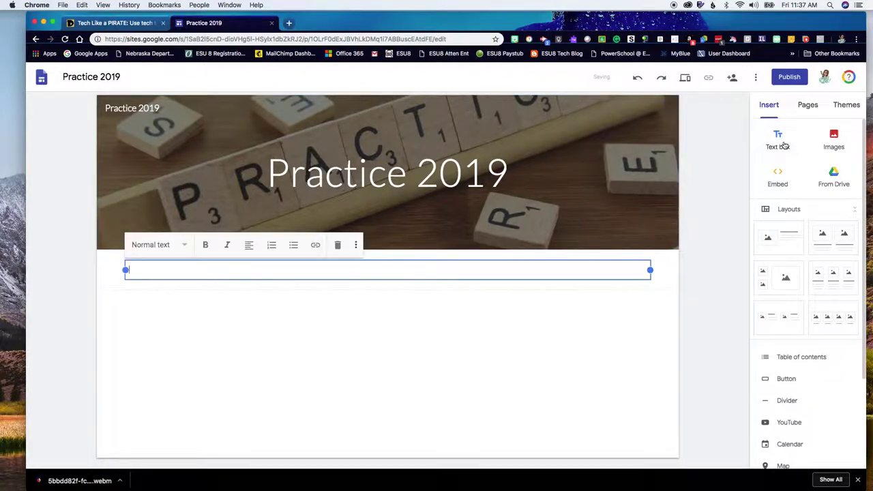
type("Link")
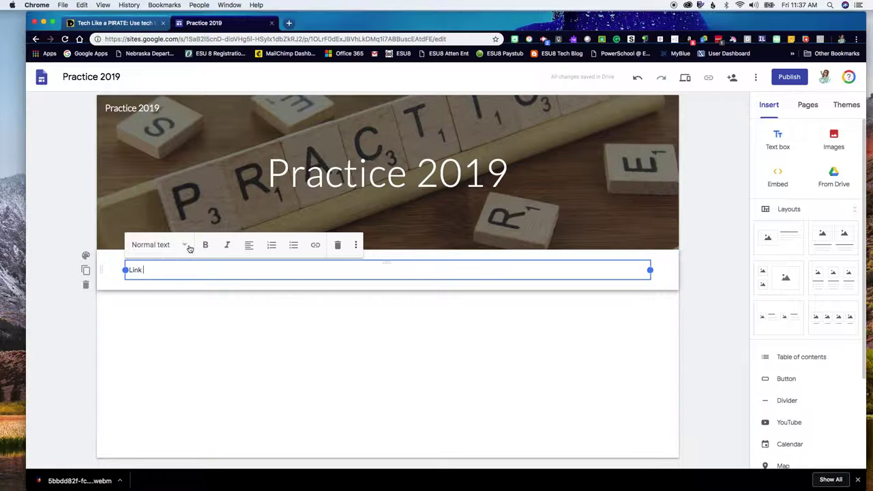
left_click(185, 245)
left_click(149, 281)
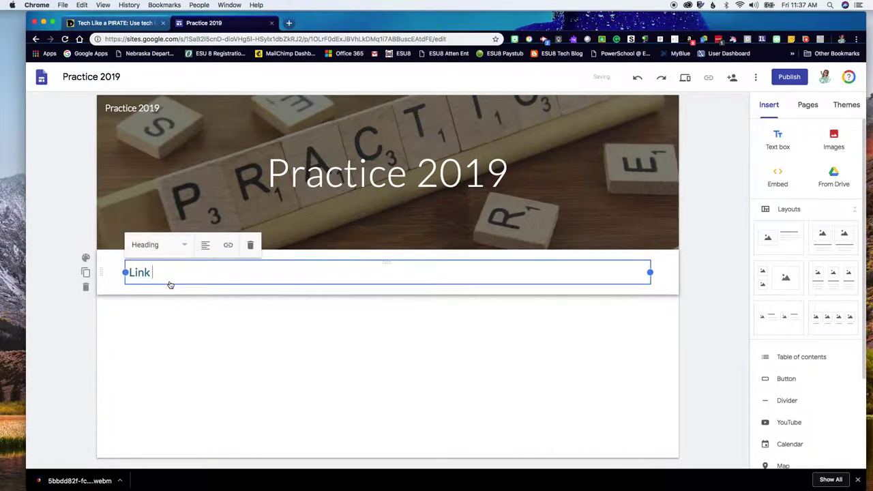
left_click(202, 248)
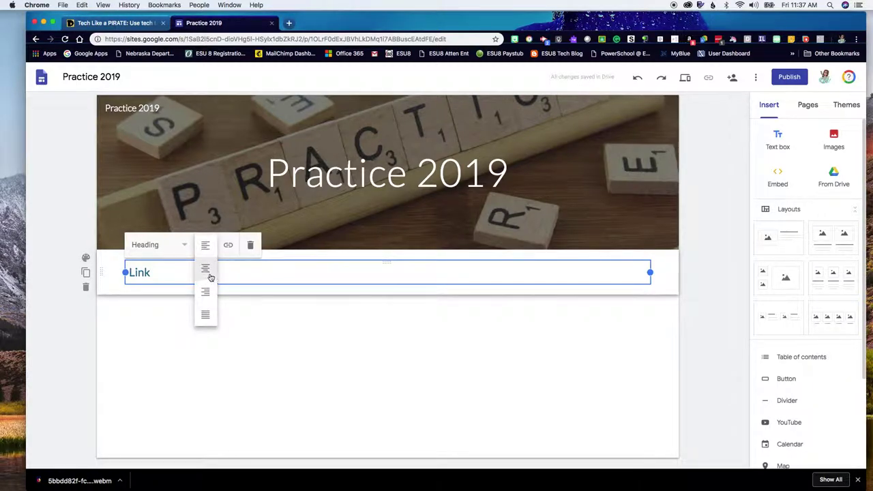
left_click(208, 271)
Step: Select the word 'Link' and open its link settings, then close them without adding a link
left_click_drag(403, 273, 359, 273)
left_click(230, 247)
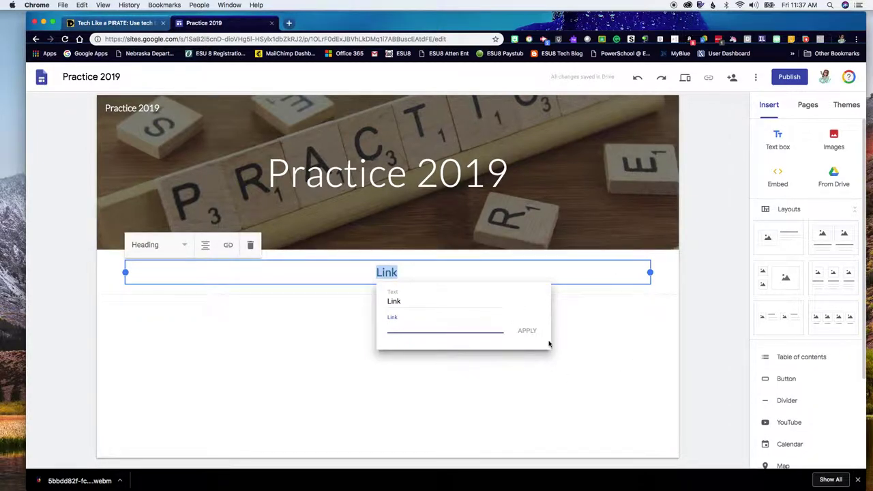
left_click(279, 316)
left_click(268, 269)
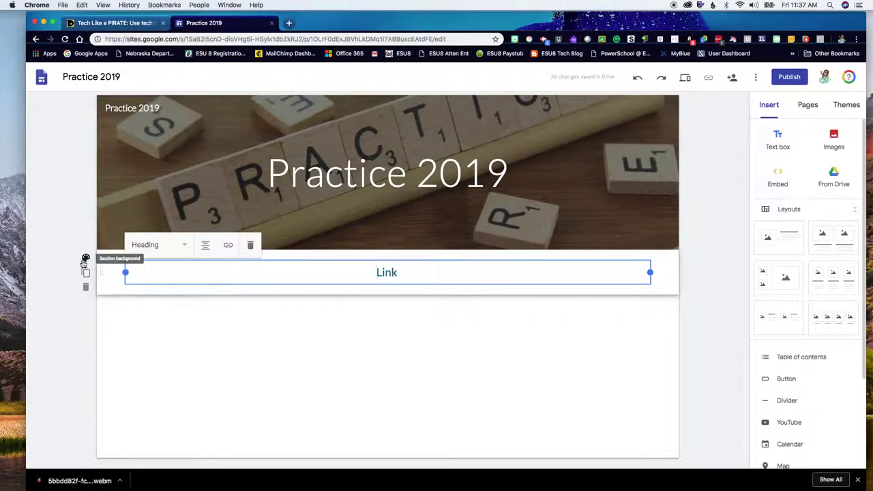
Step: Give the Link section the Emphasis 2 style with a darkened multicolour pattern image background
left_click(85, 258)
left_click(164, 291)
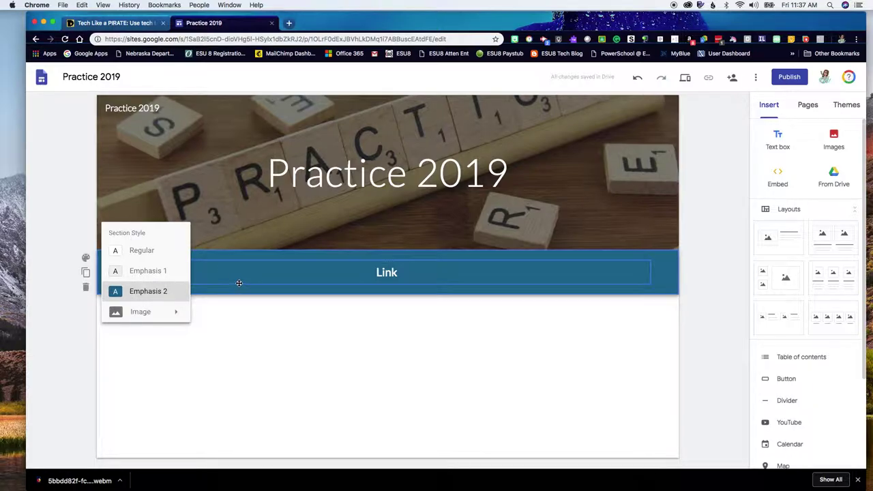
mouse_move(171, 311)
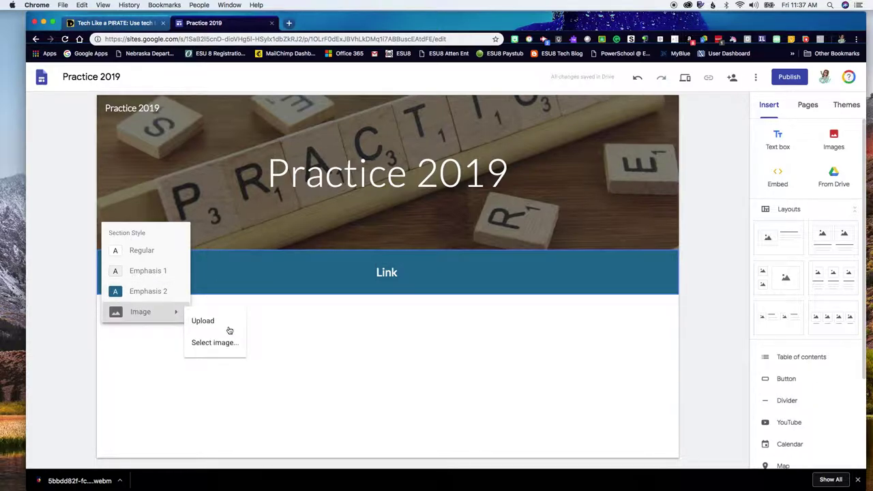
left_click(218, 344)
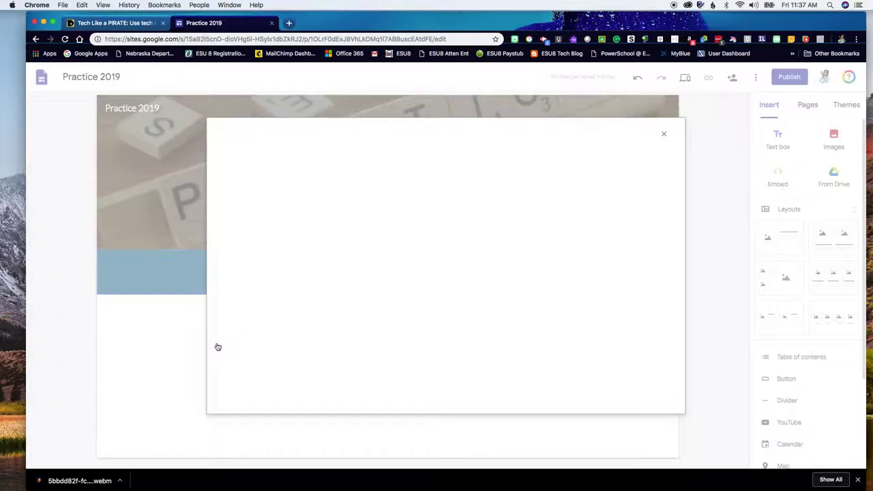
scroll(334, 315, "down", 15)
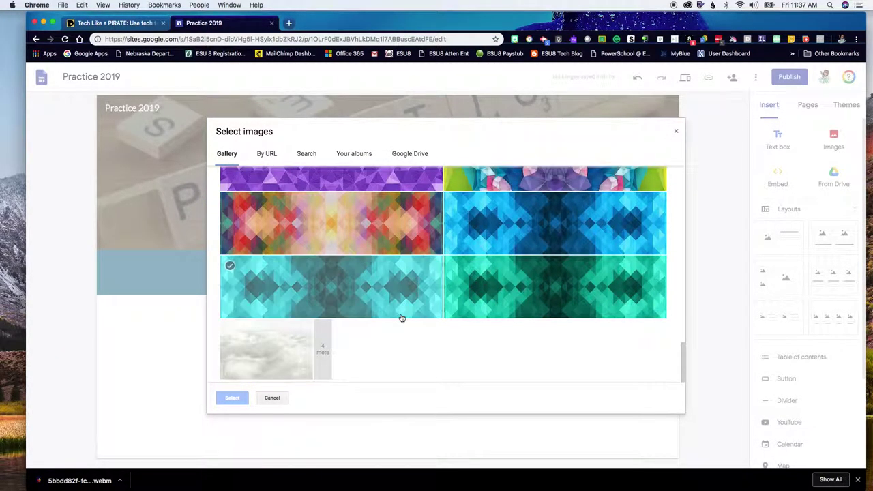
left_click(354, 217)
left_click(232, 397)
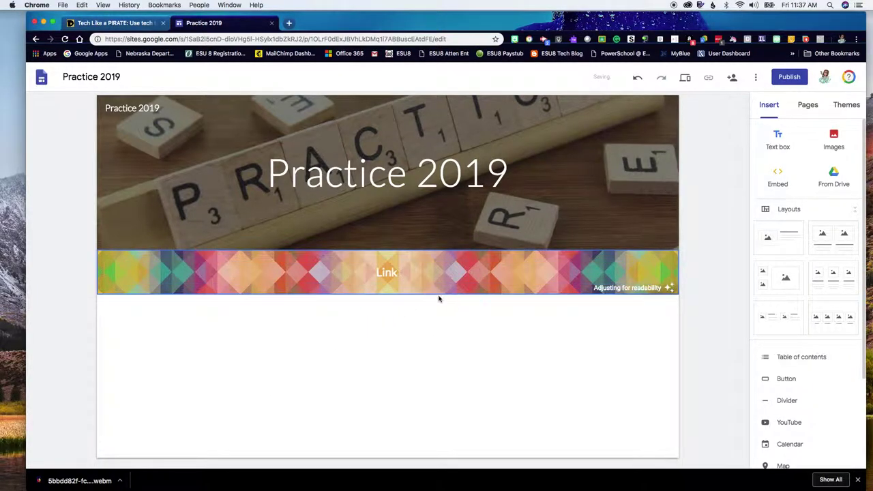
left_click(669, 287)
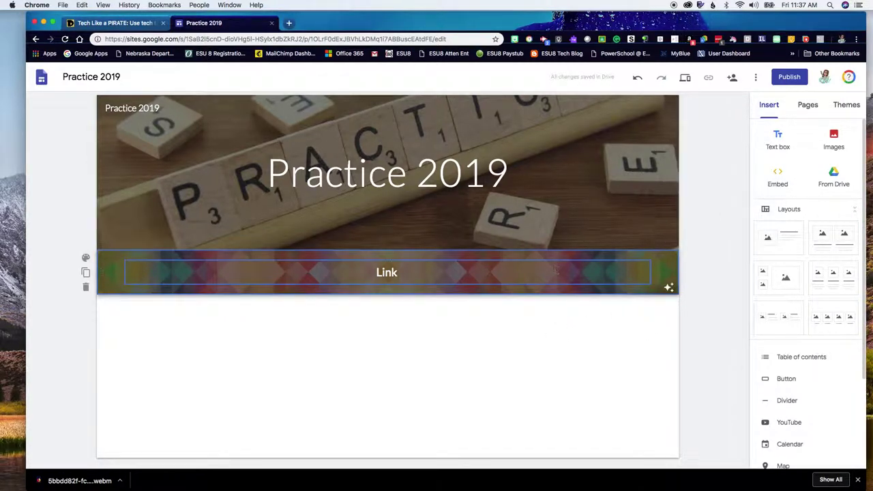
Step: Browse the Google Drive tab of the image picker, then cancel without inserting an image
left_click(836, 144)
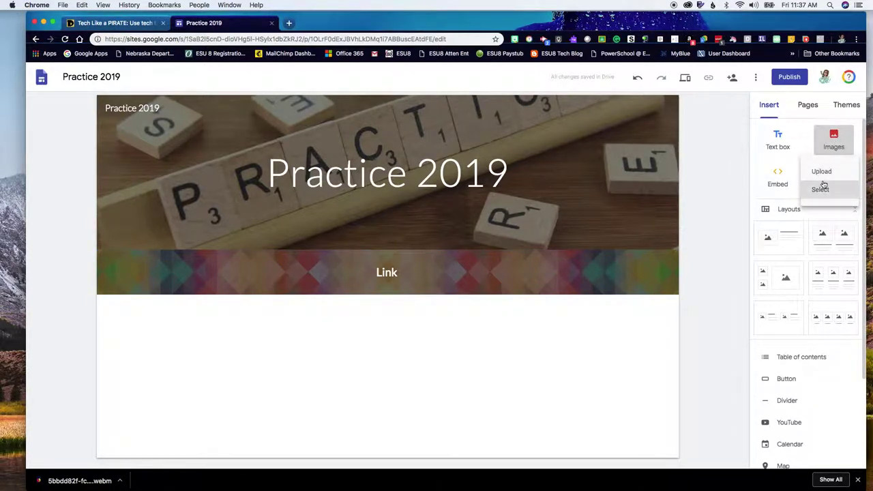
left_click(821, 189)
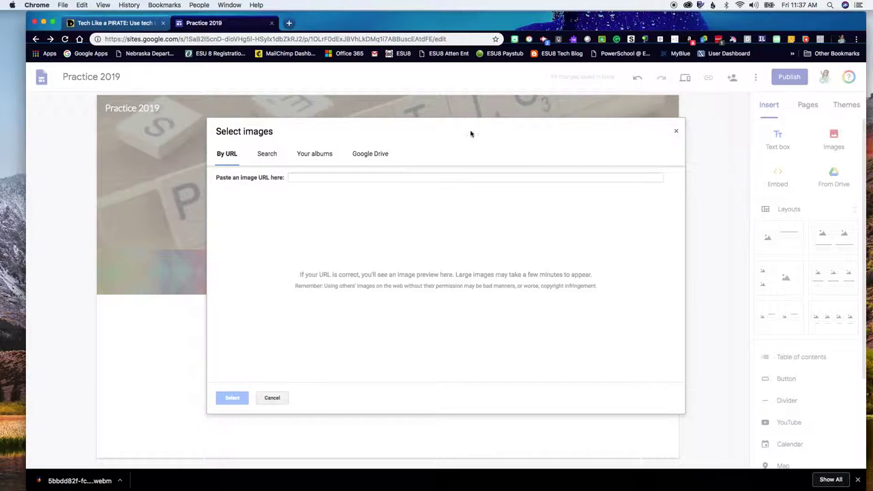
left_click(367, 156)
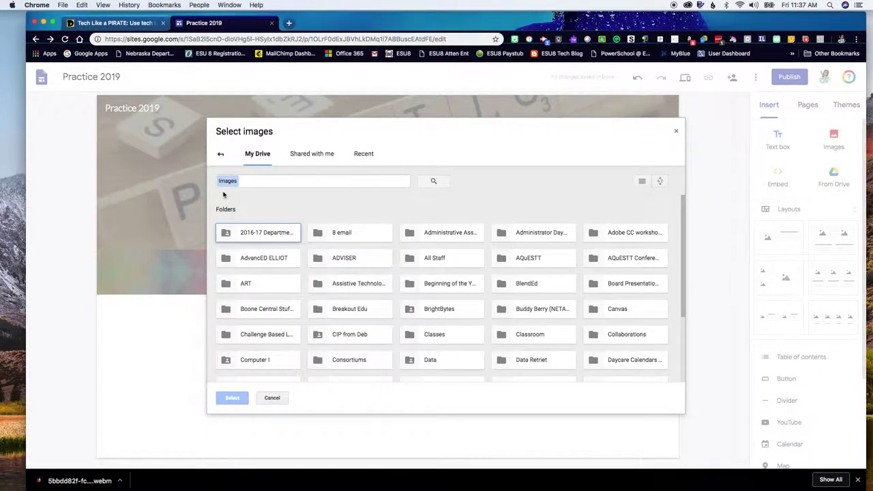
left_click(273, 398)
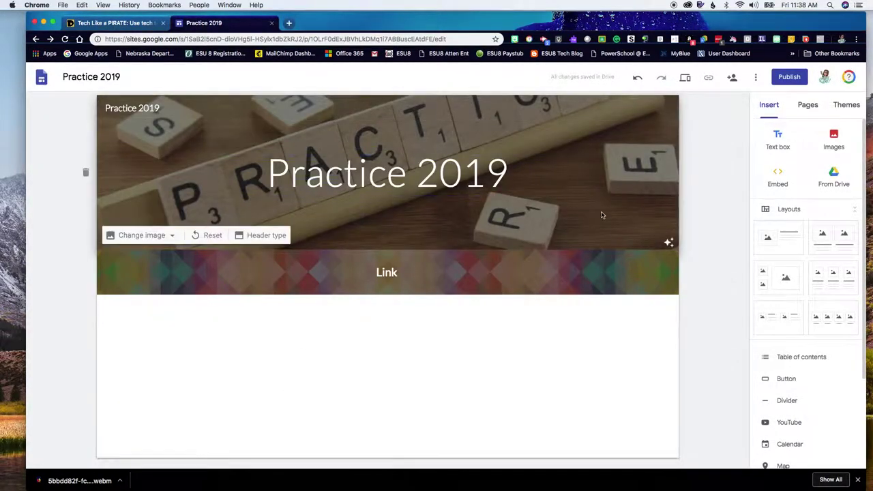
Step: Look at the Embed code option and cancel, then bring up the From Drive file panel
left_click(781, 178)
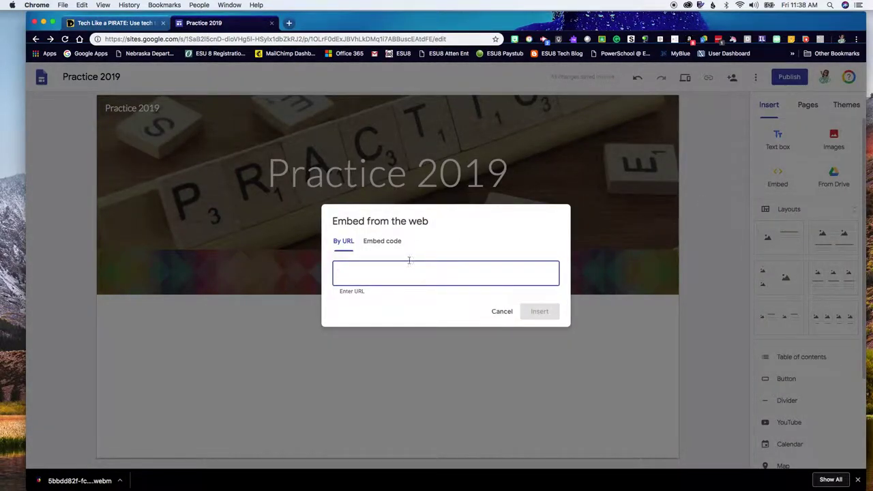
left_click(384, 241)
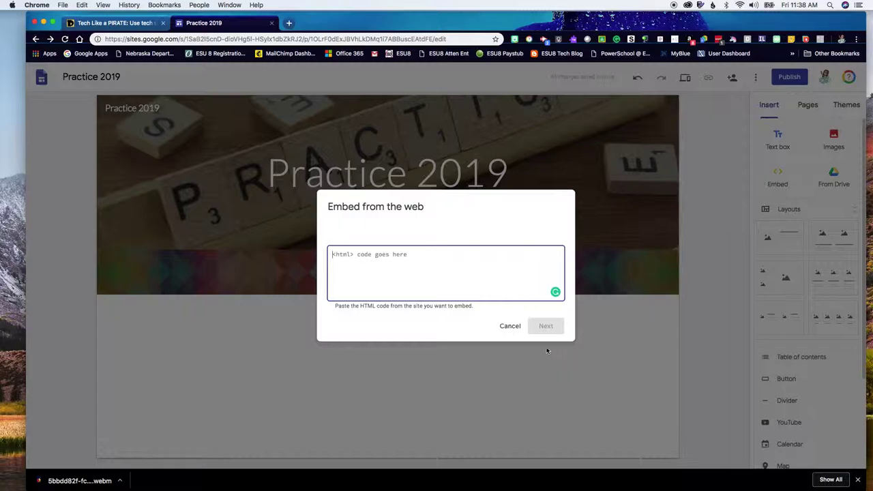
left_click(510, 326)
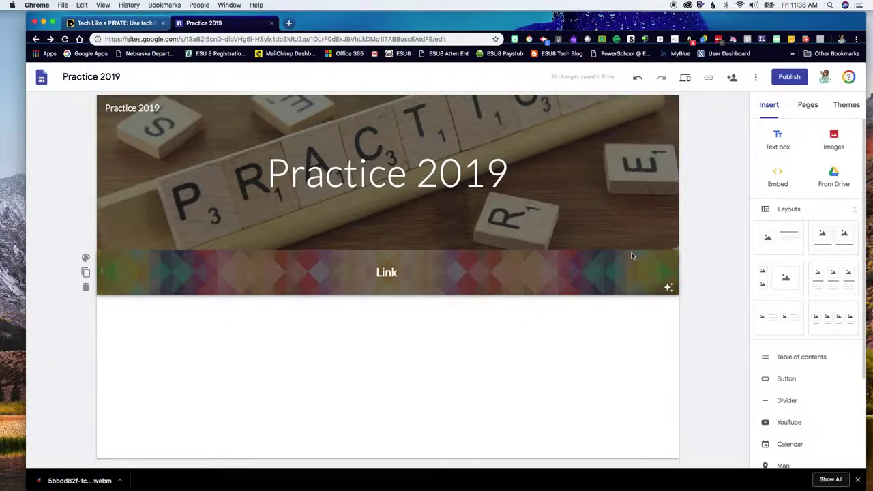
left_click(835, 182)
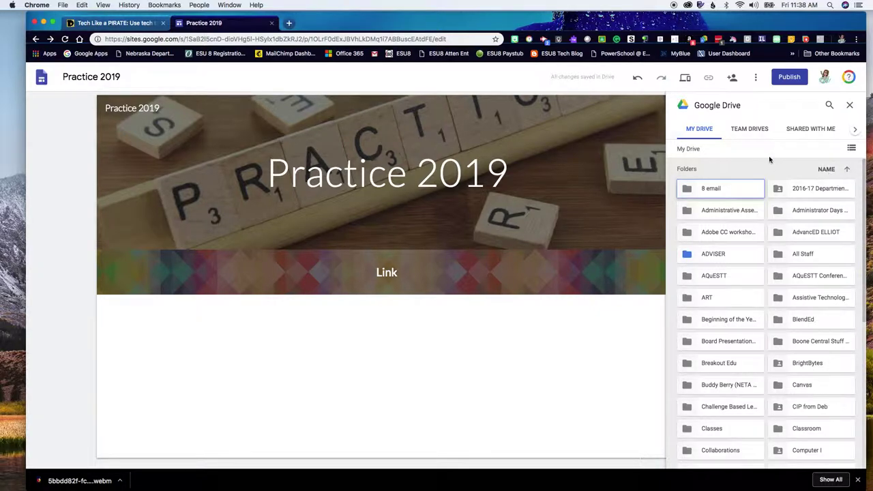
Step: Reopen the Google Drive panel and search it for 'Practice'
left_click(849, 105)
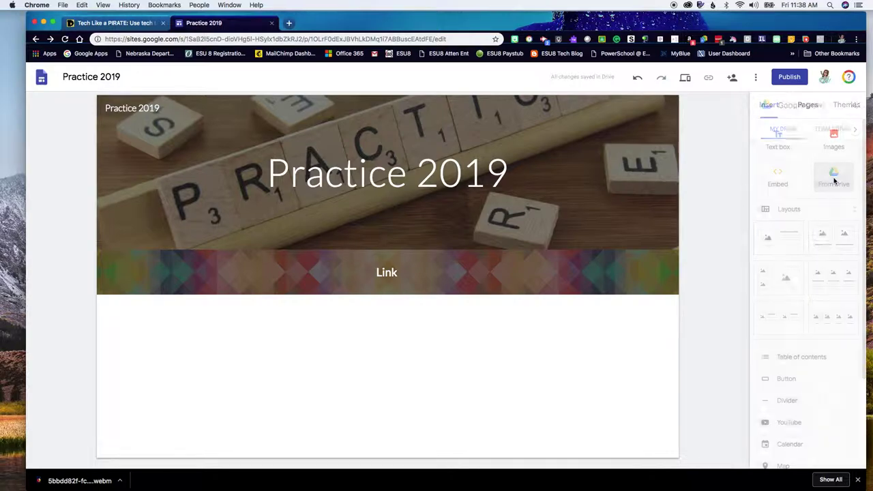
left_click(834, 180)
scroll(743, 278, "down", 20)
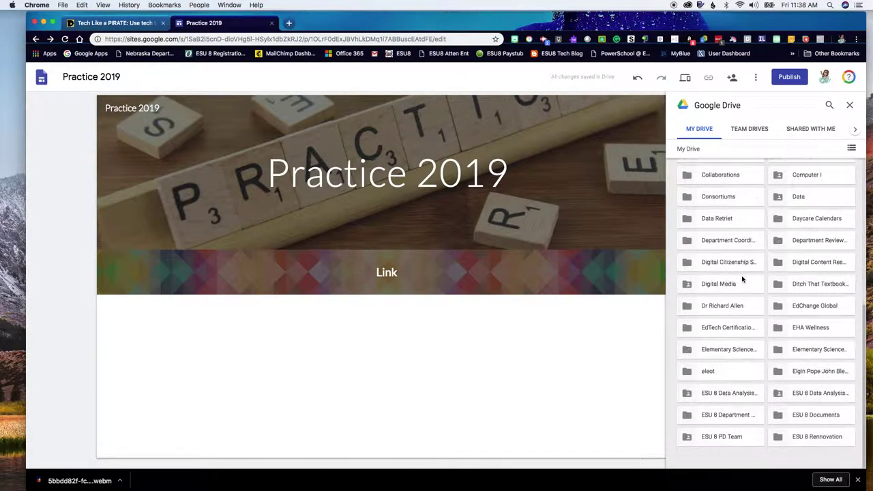
scroll(742, 279, "up", 20)
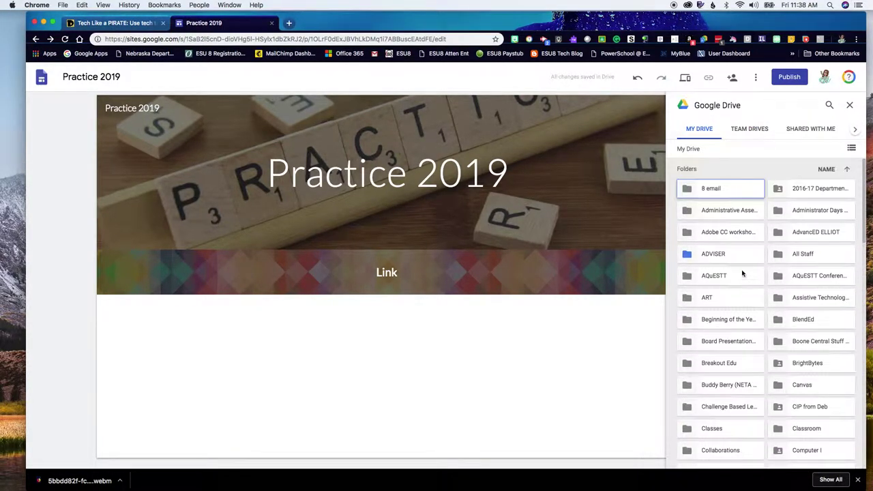
left_click(828, 105)
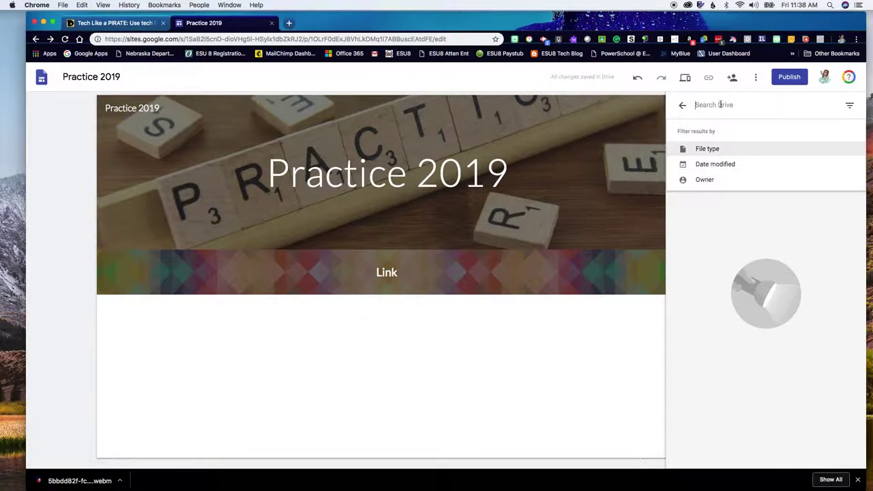
type("Practic")
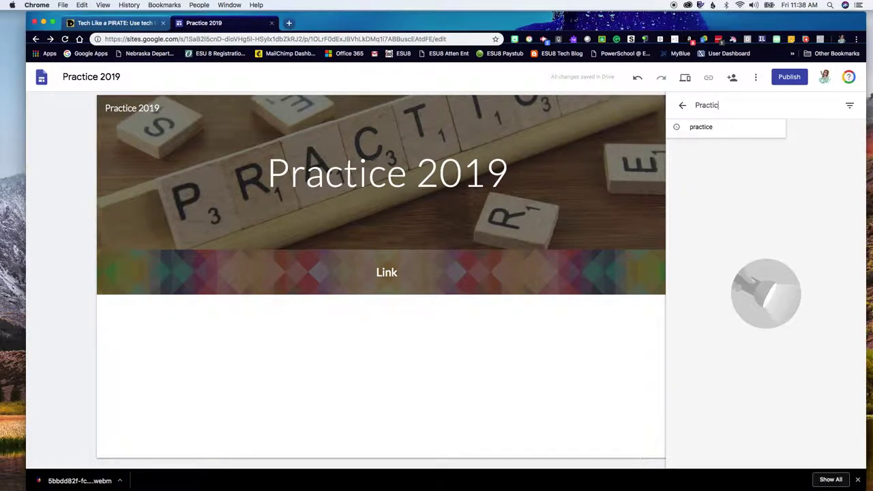
type("e")
key("Return")
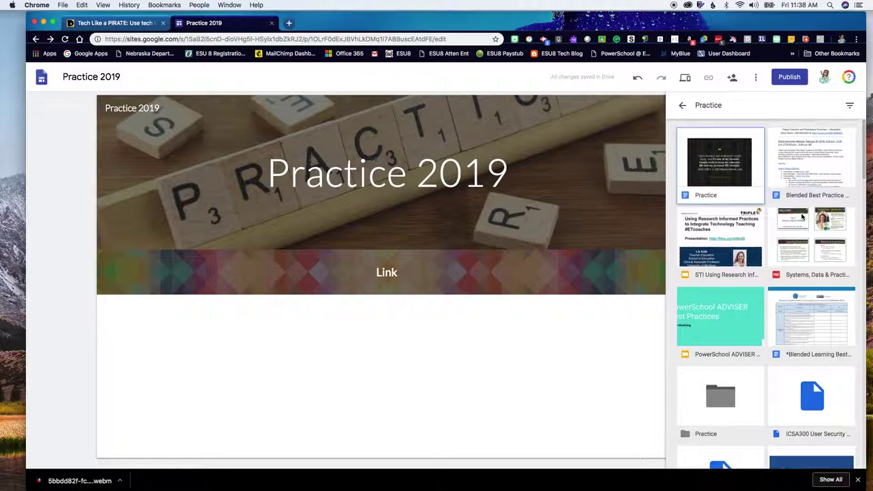
Step: Open the Practice folder and insert the Transition Activities document into the page
scroll(802, 216, "down", 3)
scroll(735, 374, "down", 3)
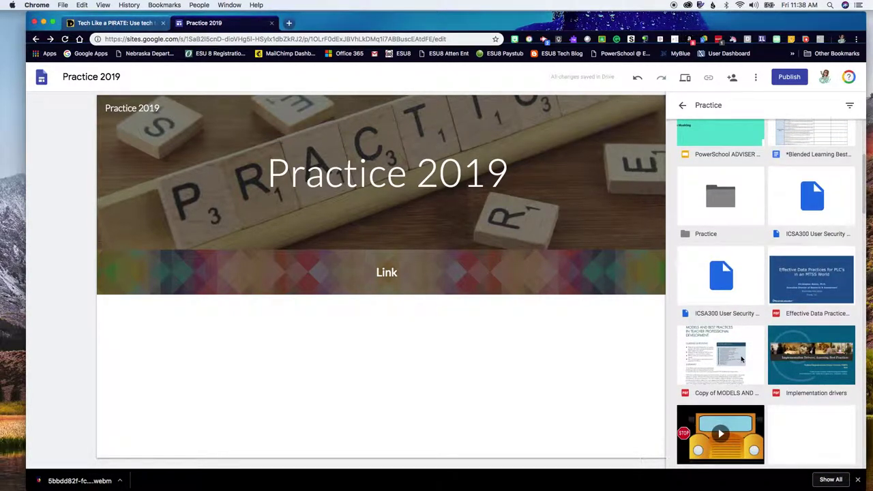
double_click(730, 234)
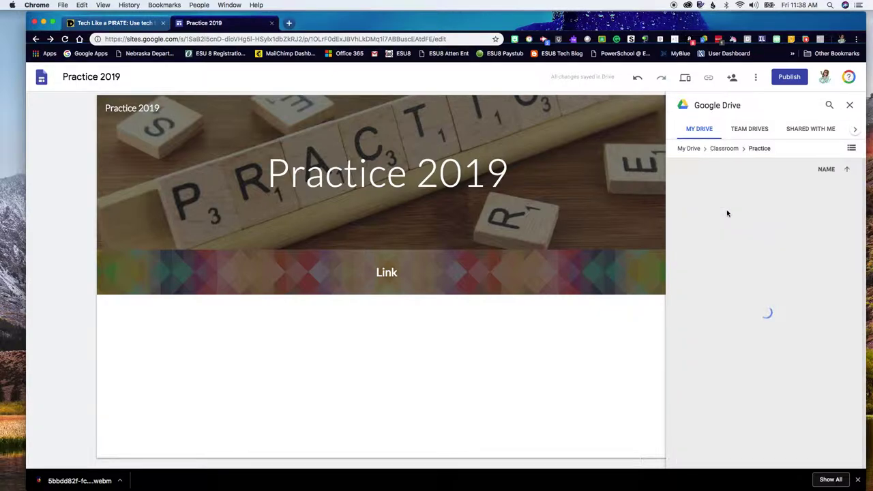
left_click(739, 231)
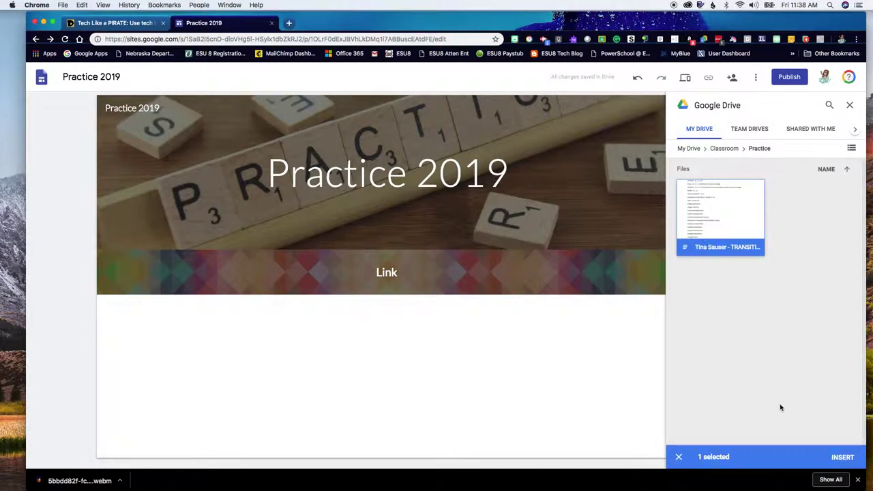
left_click(840, 458)
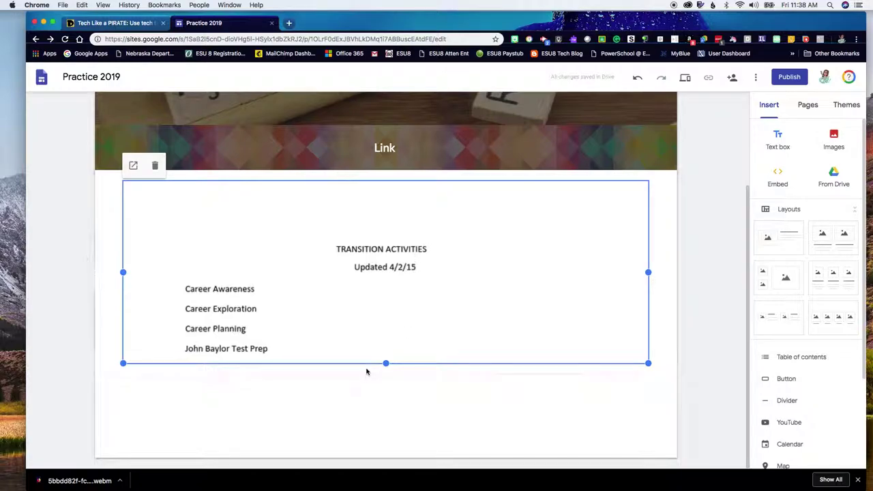
Step: Resize the embedded Transition Activities document into a narrow column about a third wide
left_click_drag(385, 363, 387, 459)
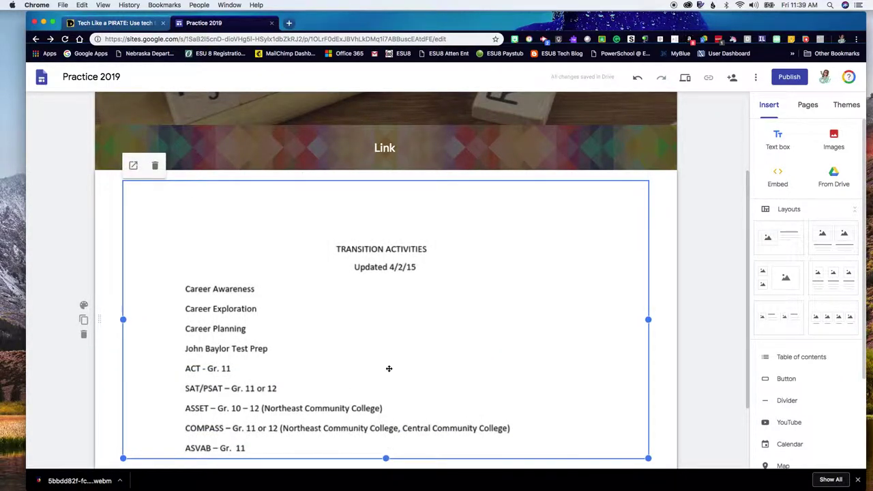
scroll(388, 371, "down", 2)
scroll(389, 368, "up", 3)
scroll(389, 369, "down", 4)
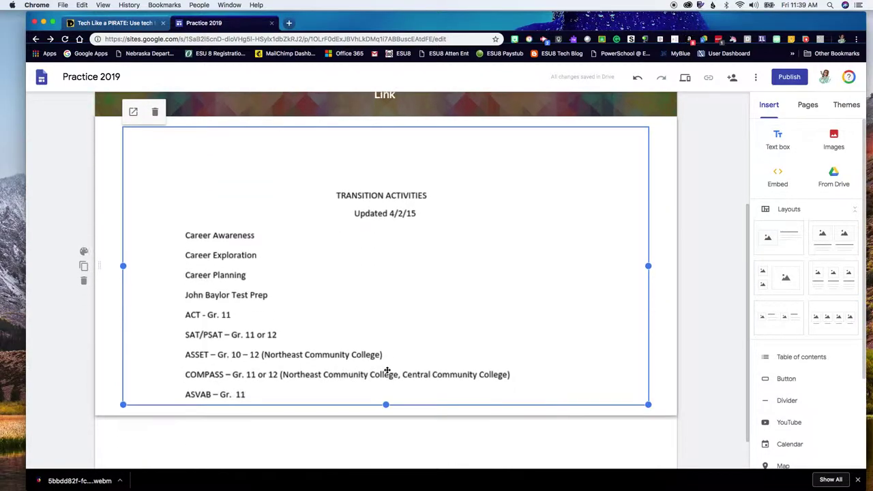
left_click_drag(389, 359, 356, 236)
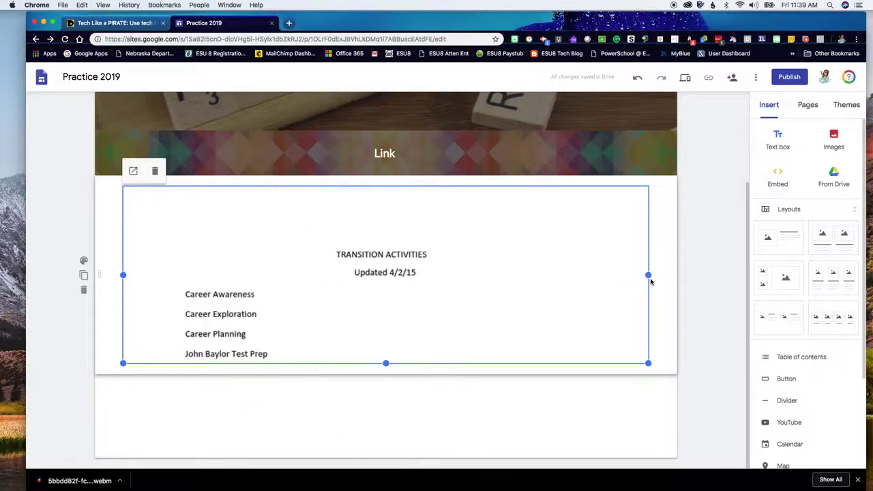
left_click_drag(649, 274, 334, 275)
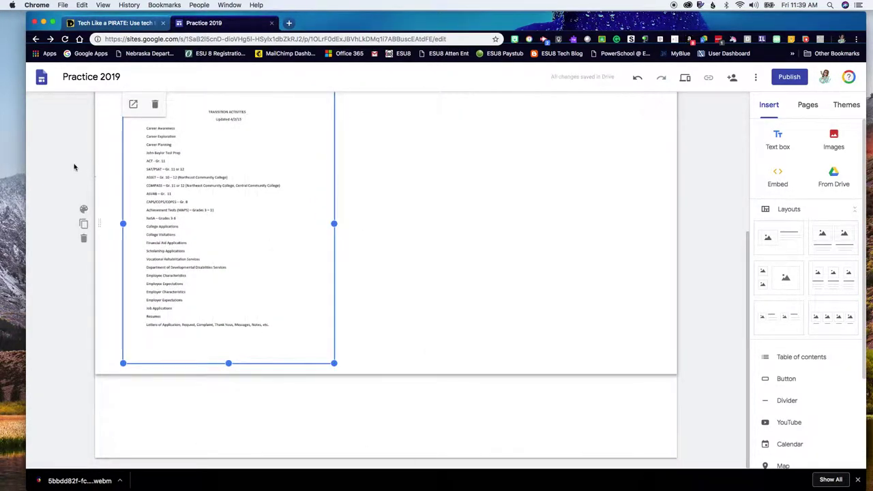
Step: Give the document's section the Emphasis 1 grey background and dismiss the downloads notice
left_click(84, 209)
left_click(133, 223)
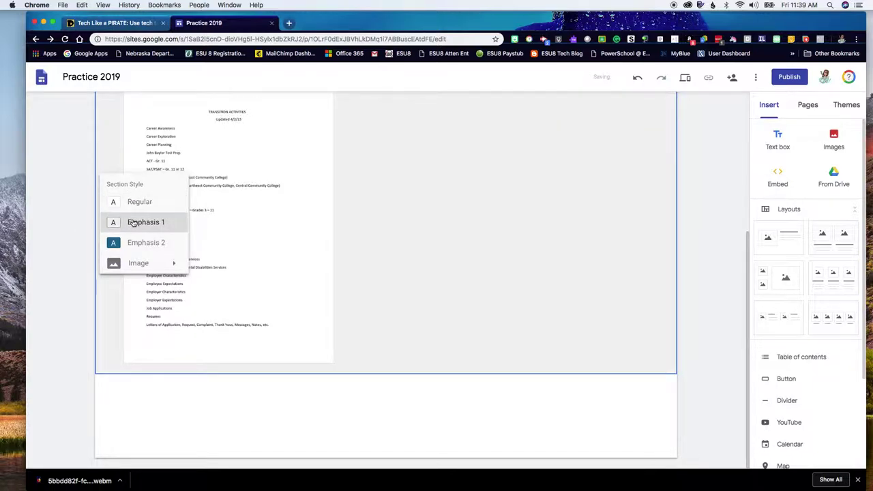
scroll(426, 395, "up", 3)
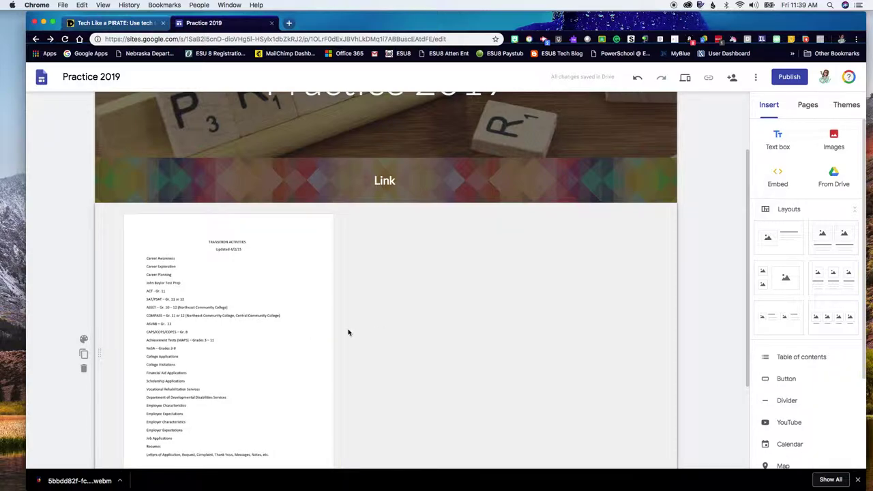
scroll(304, 332, "down", 3)
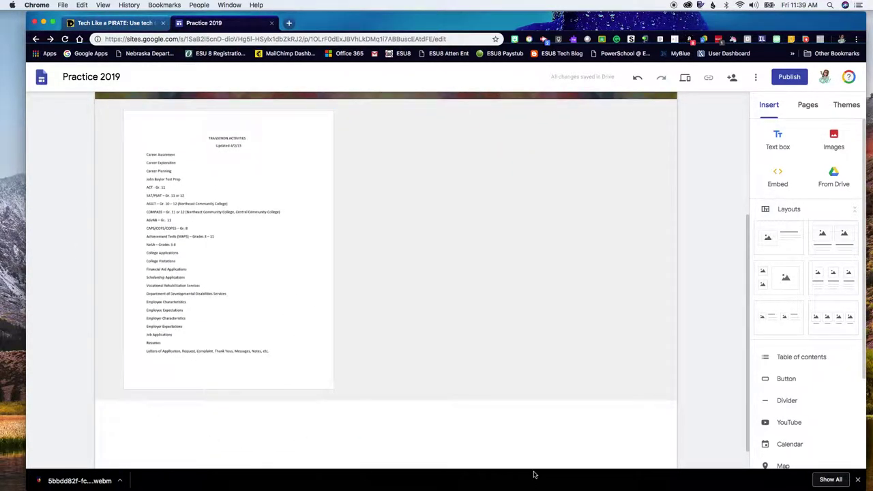
left_click(857, 480)
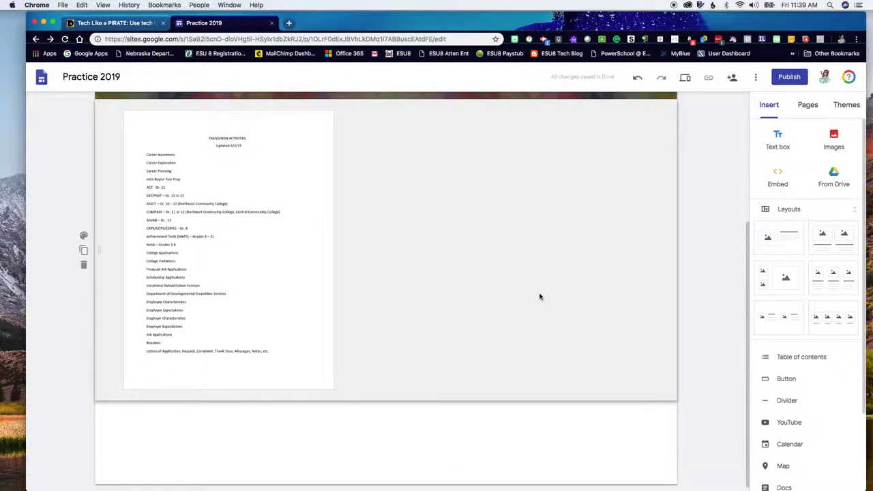
scroll(546, 277, "up", 3)
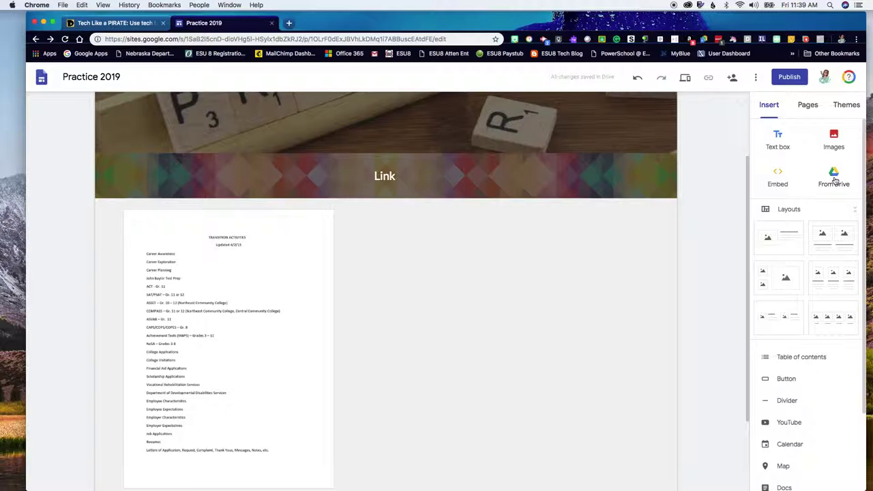
left_click(836, 240)
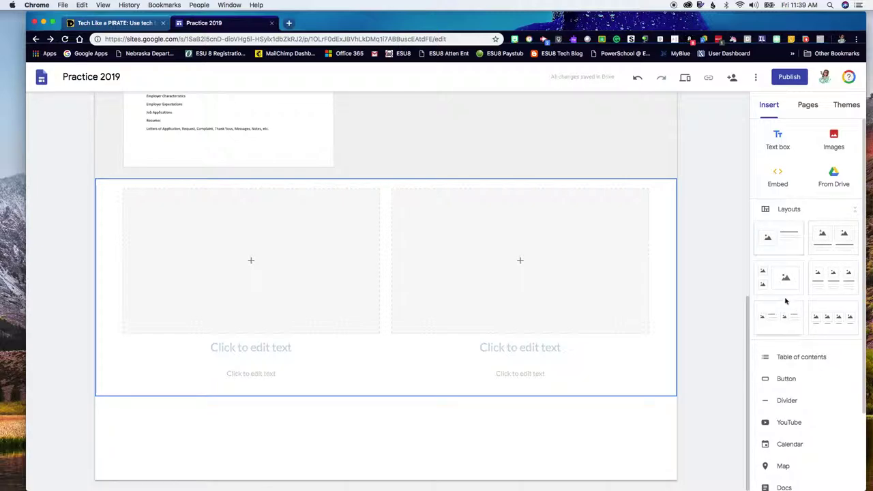
left_click(832, 317)
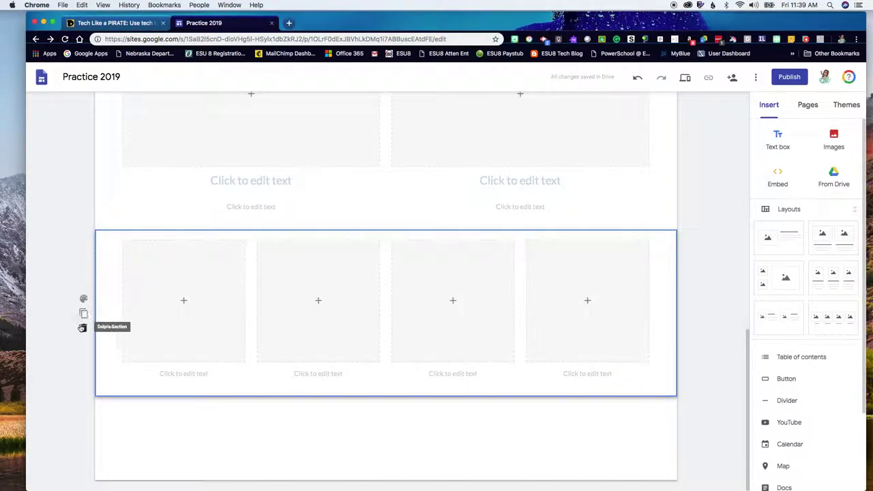
left_click(83, 327)
left_click(84, 310)
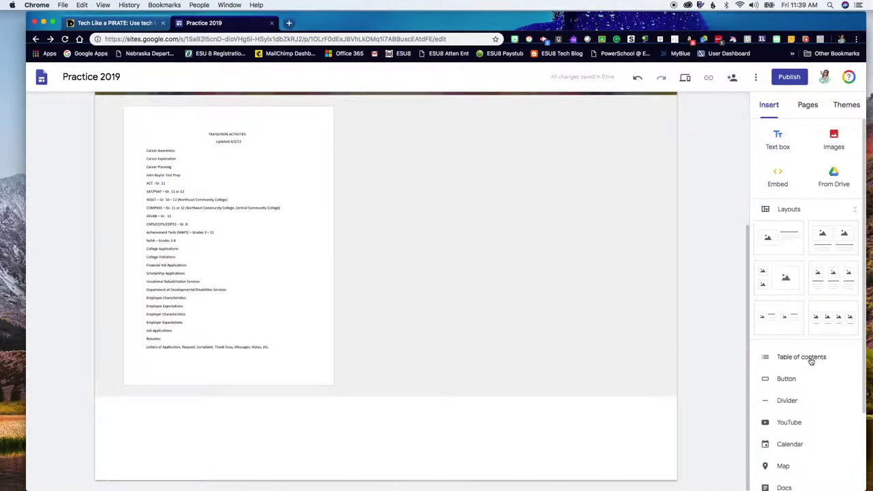
Step: Start a new button and paste the Tech Like a PIRATE blog post URL as its link
left_click(787, 380)
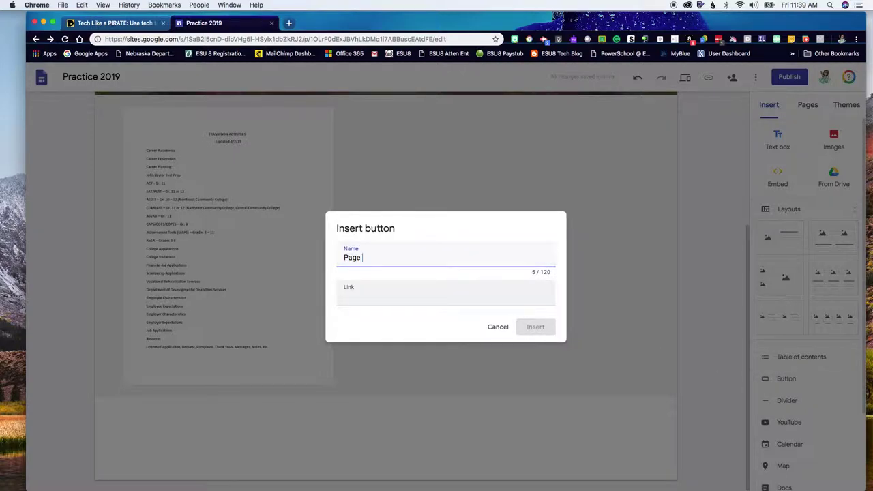
type("Page 2")
left_click(456, 297)
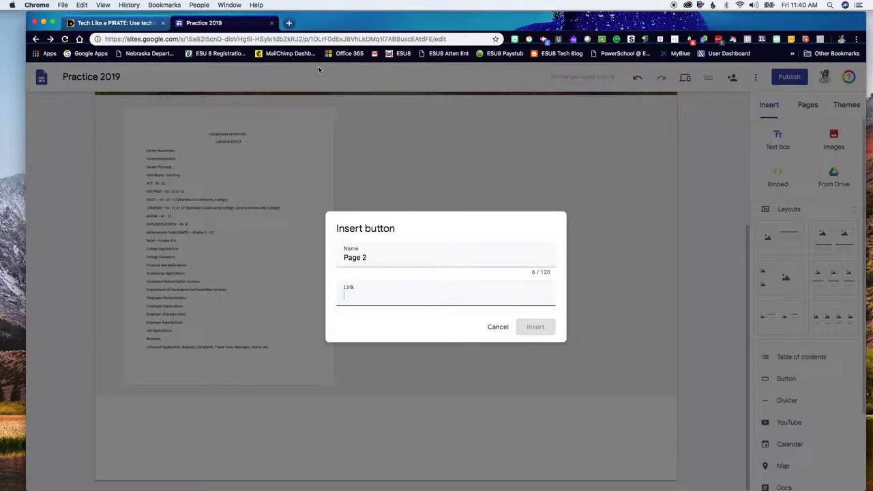
left_click(127, 25)
left_click(118, 39)
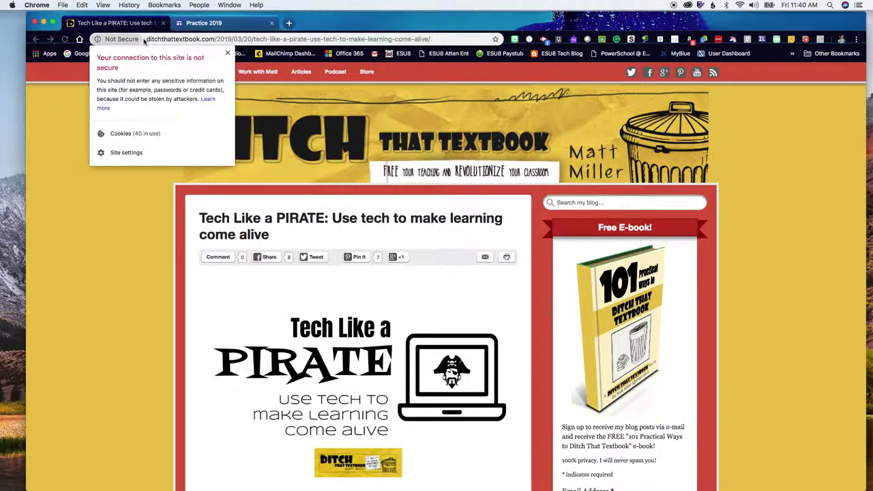
left_click(189, 39)
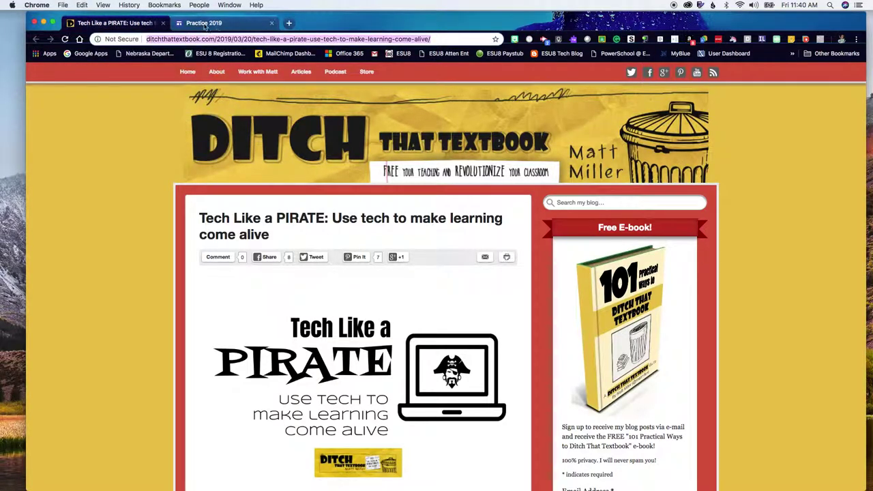
left_click(217, 27)
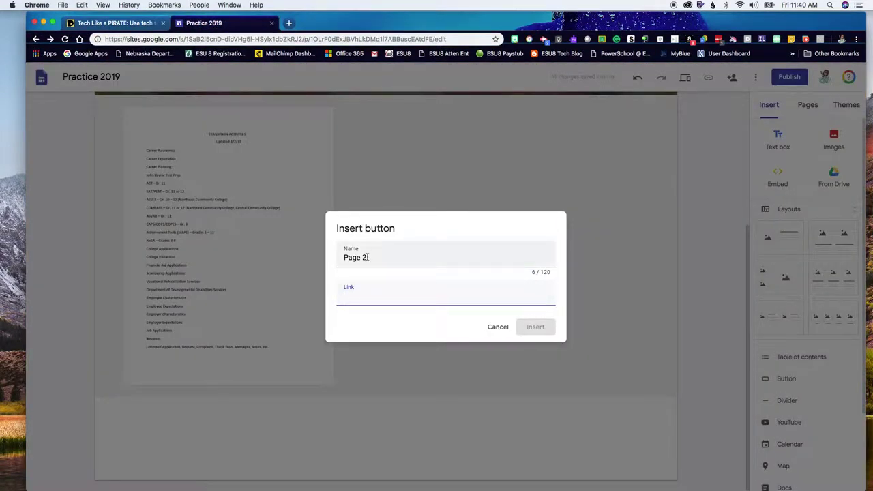
key("super+v")
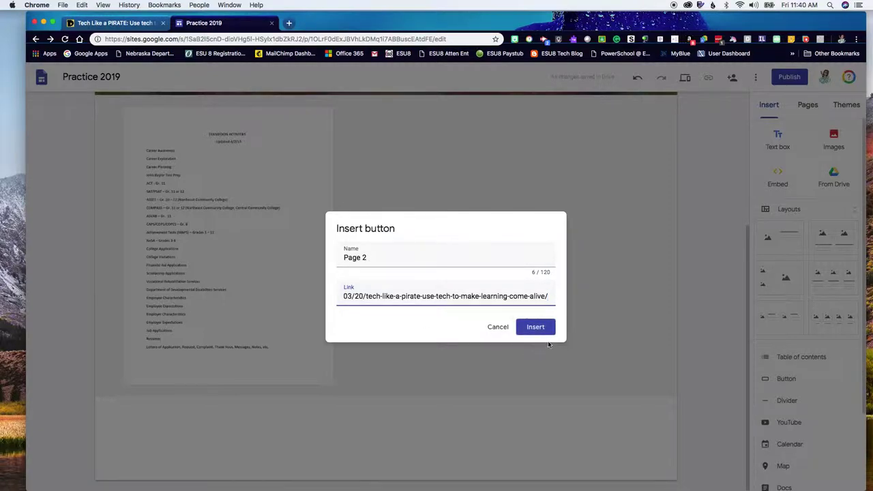
Step: Rename the button to the blog author's name, insert it, and move it just below the header
left_click_drag(394, 261, 296, 259)
type("Miller")
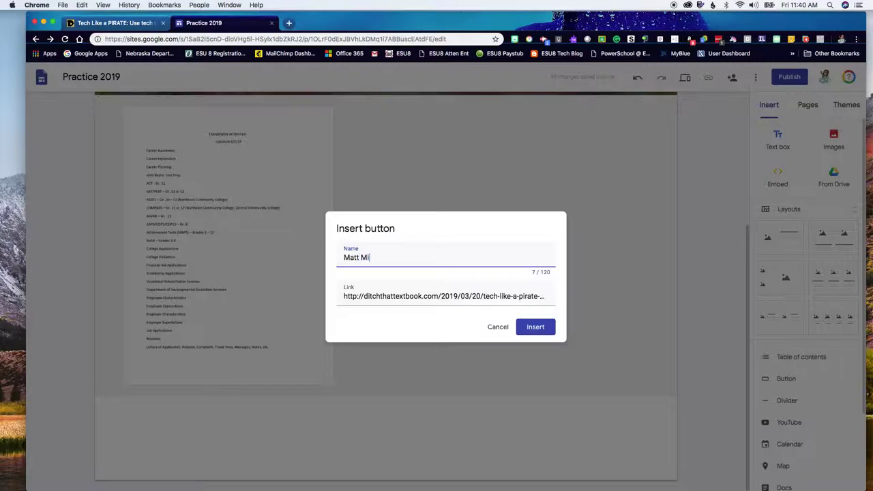
left_click(536, 327)
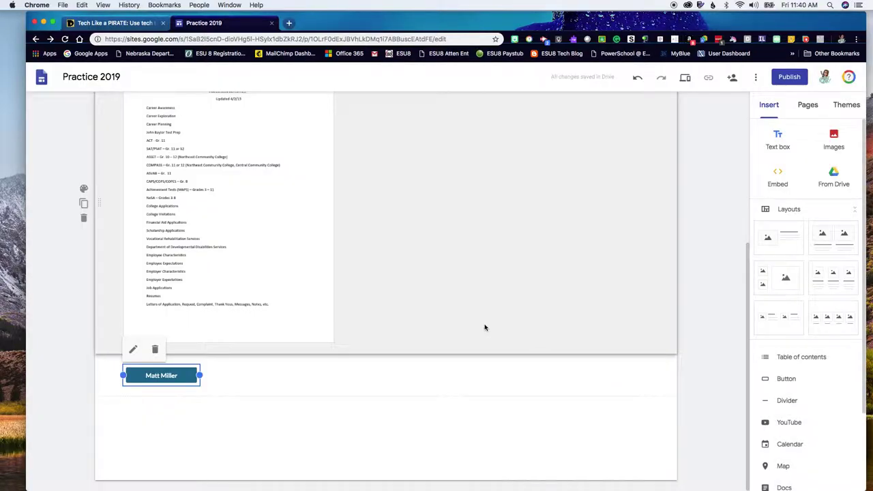
left_click_drag(166, 376, 167, 197)
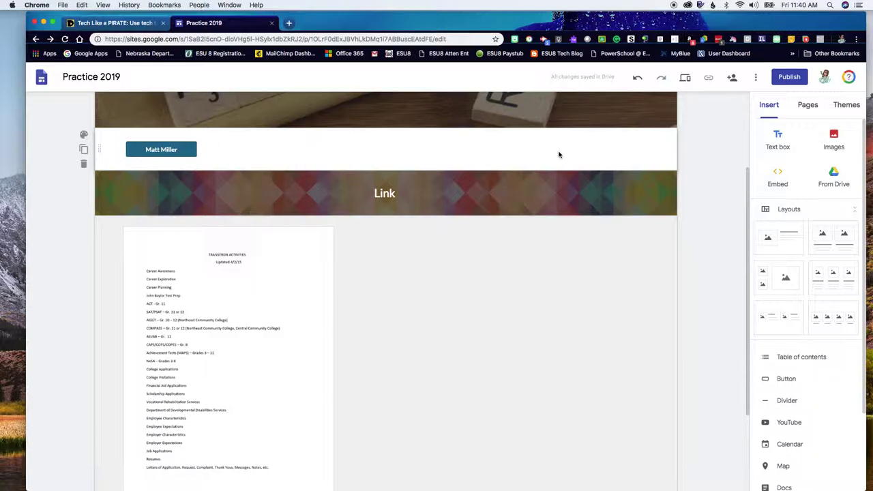
Step: Add a divider below the Link banner, then open the YouTube video search
scroll(565, 159, "up", 3)
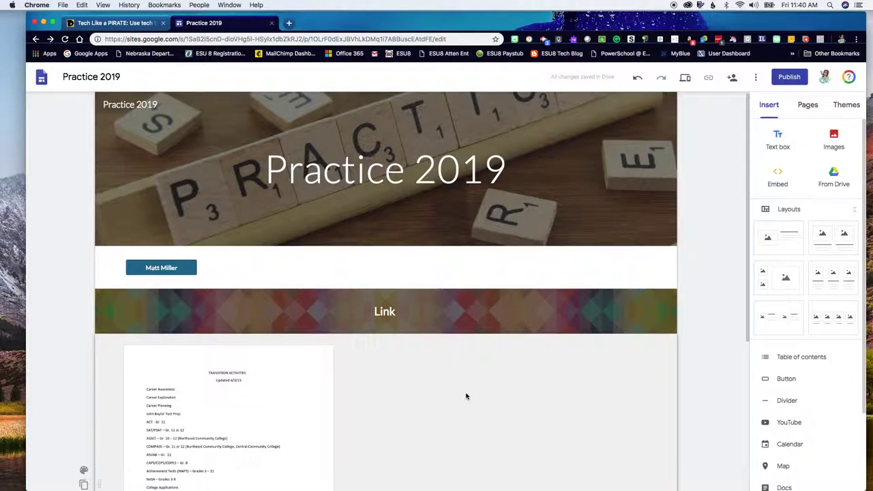
scroll(466, 393, "down", 1)
left_click(792, 401)
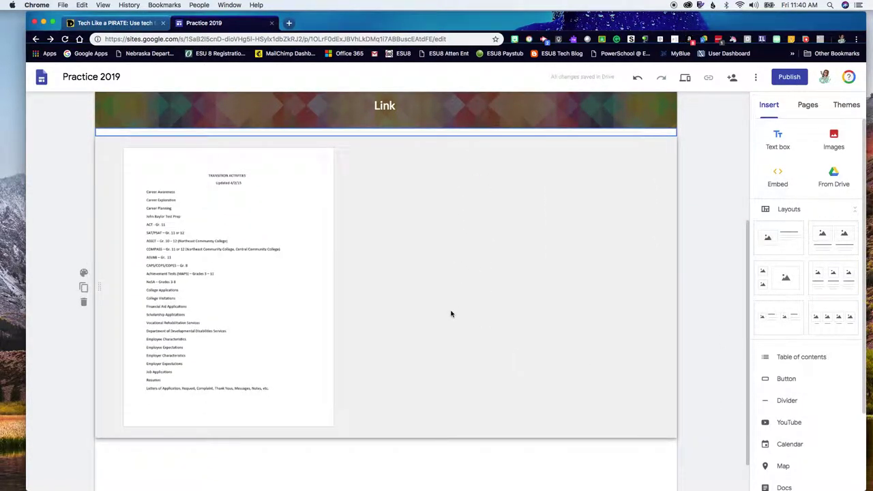
scroll(589, 181, "up", 5)
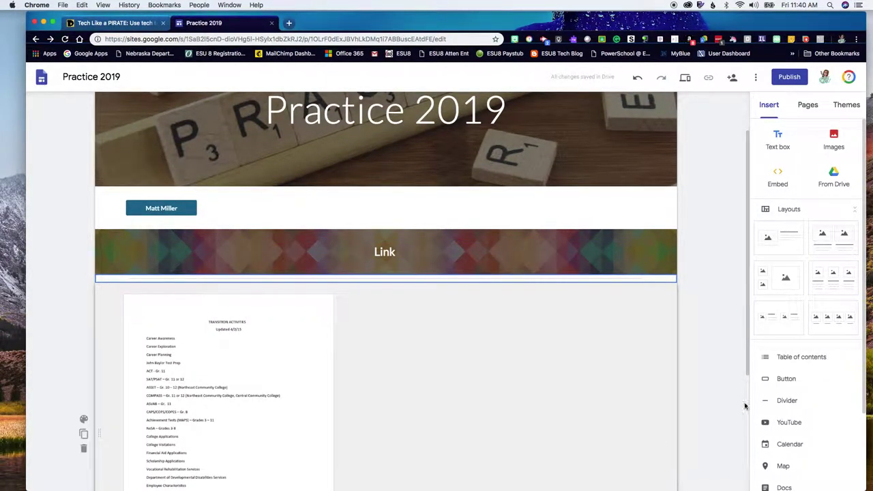
left_click(791, 422)
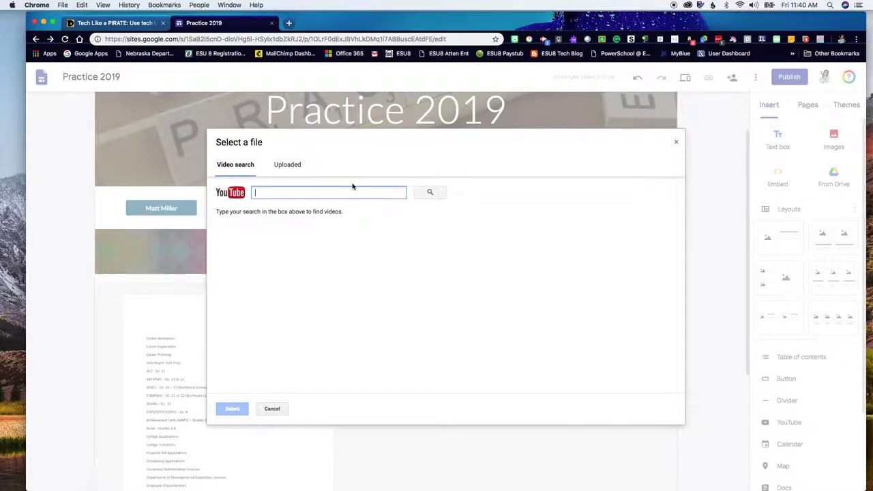
Step: Insert the uploaded 'How to post to Seesaw; Teachers' video and move it to the section's right half
left_click(279, 165)
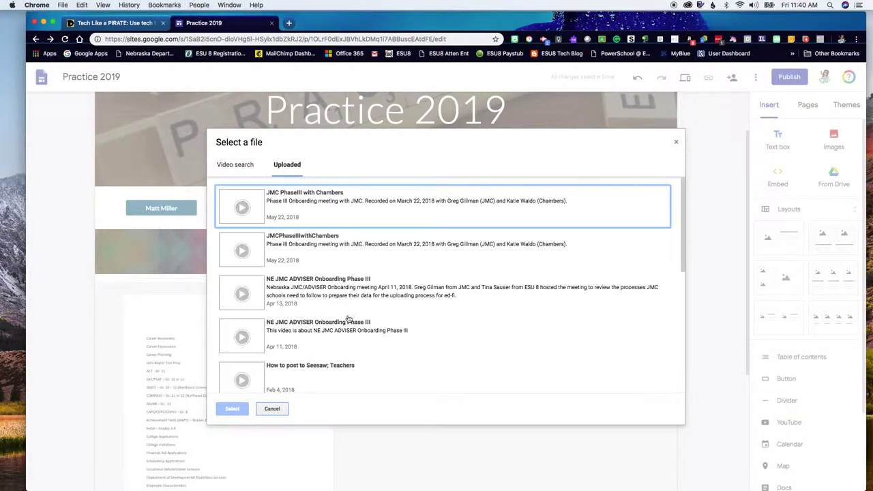
scroll(350, 303, "down", 3)
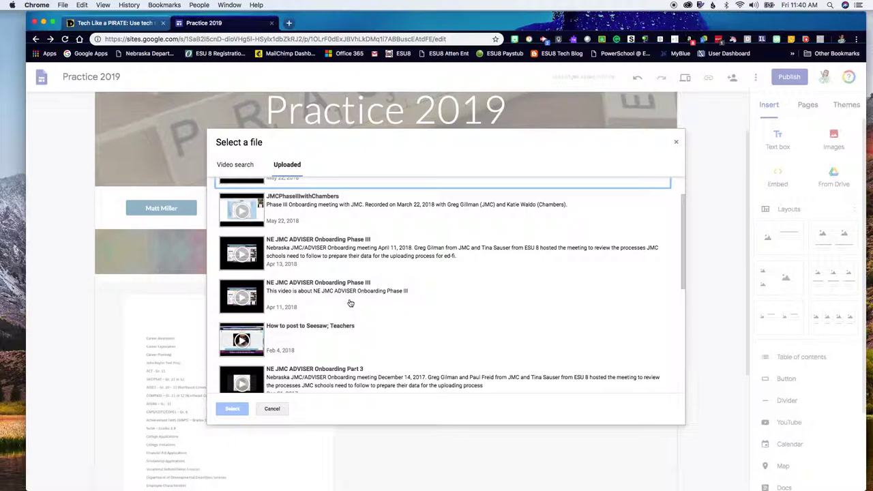
left_click(350, 303)
left_click(232, 408)
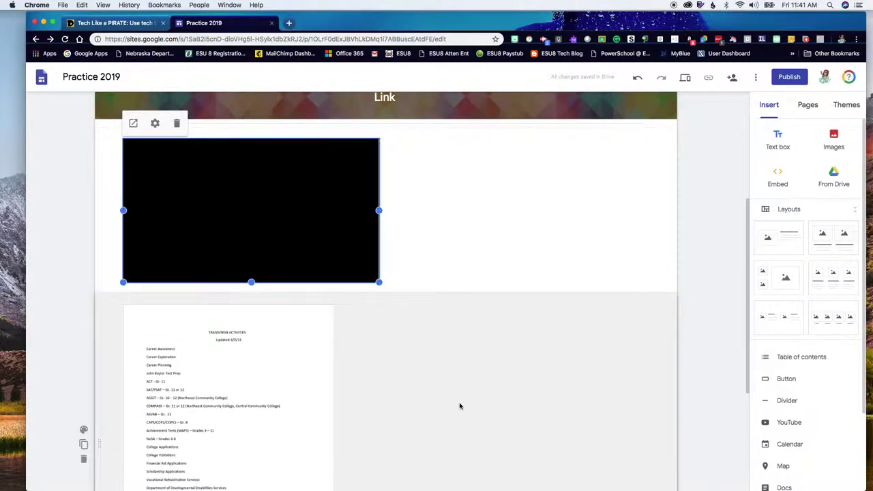
left_click_drag(323, 242, 524, 232)
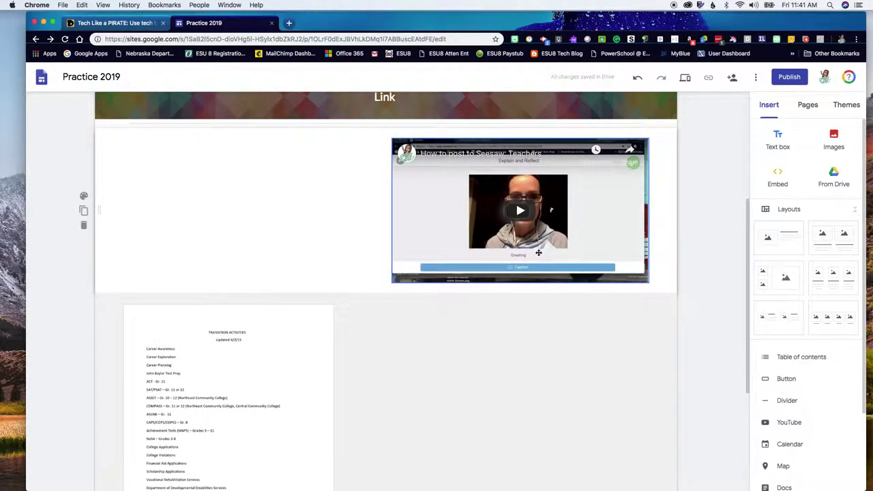
Step: Choose the ESU8 Events calendar to embed
scroll(853, 441, "down", 2)
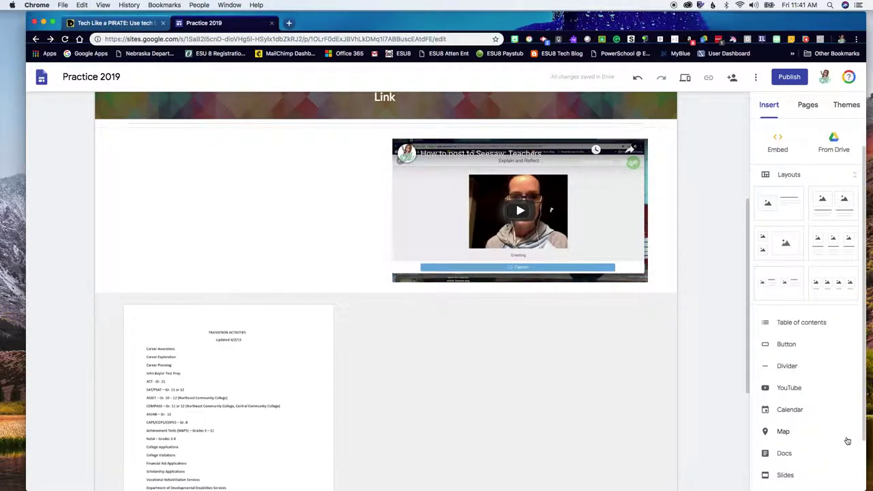
left_click(789, 412)
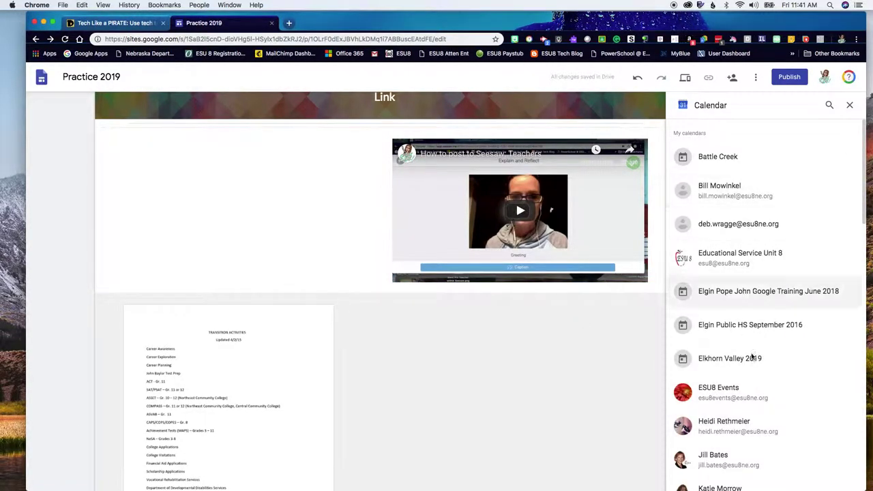
left_click(747, 396)
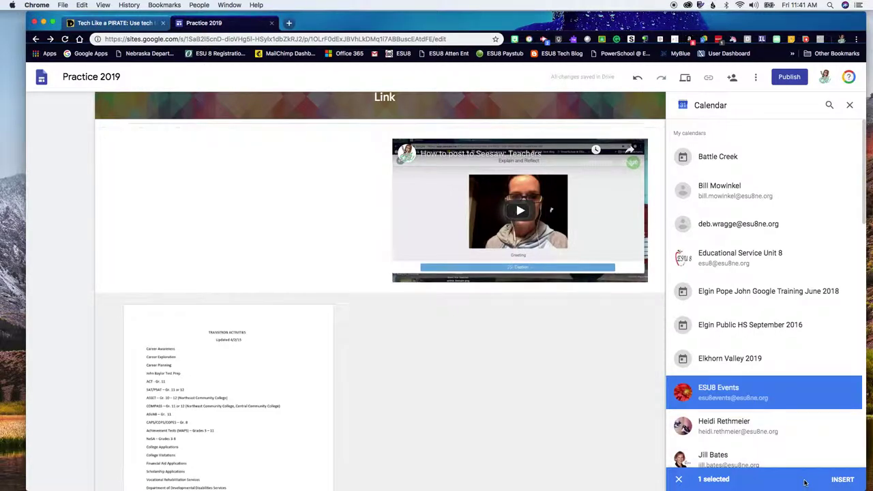
Step: Insert the ESU8 Events calendar and drag it into the left half beside the Seesaw video
left_click(843, 479)
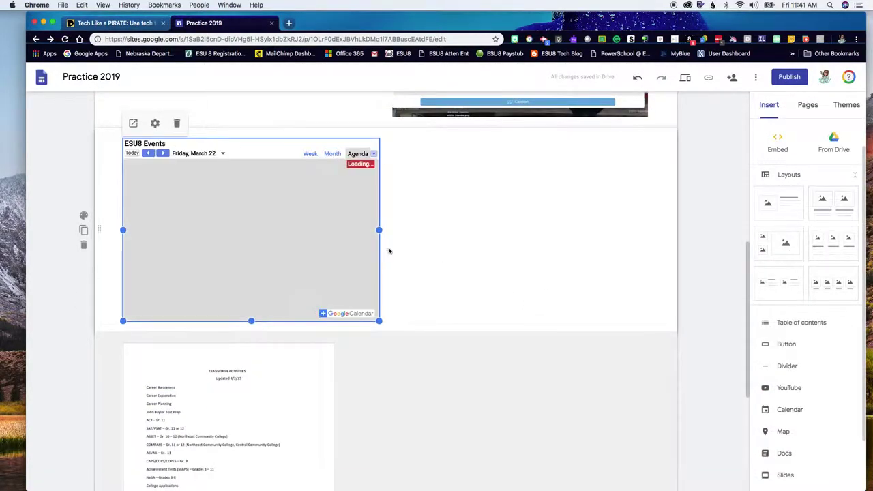
left_click_drag(173, 193, 224, 152)
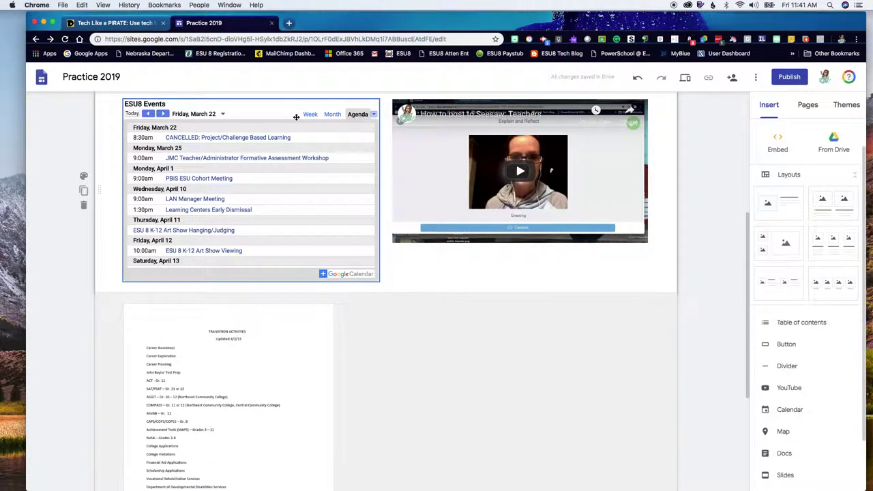
left_click(329, 116)
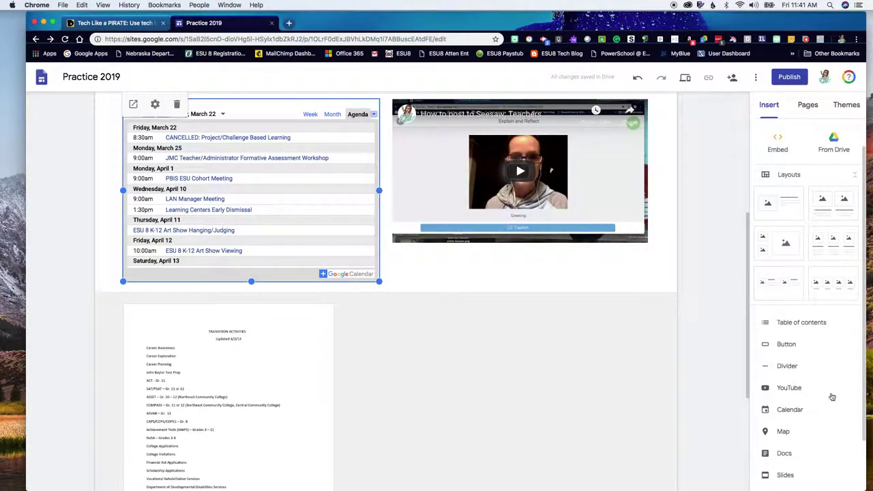
scroll(793, 432, "down", 3)
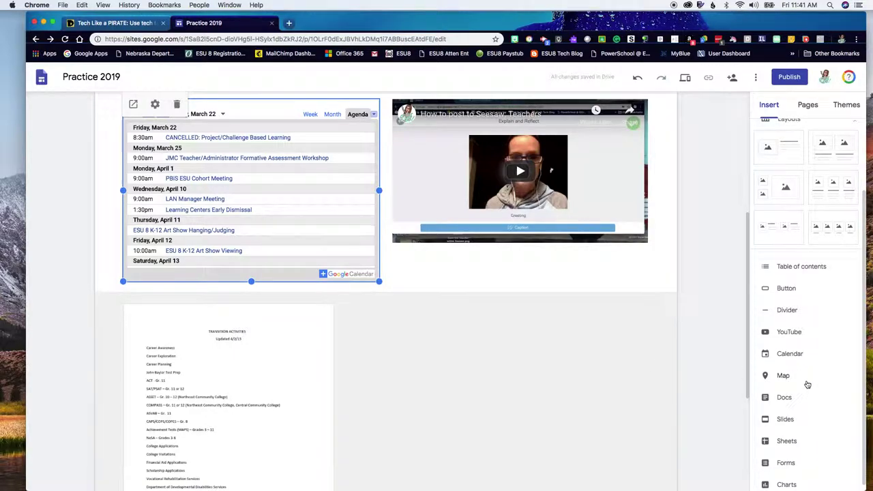
scroll(792, 404, "down", 1)
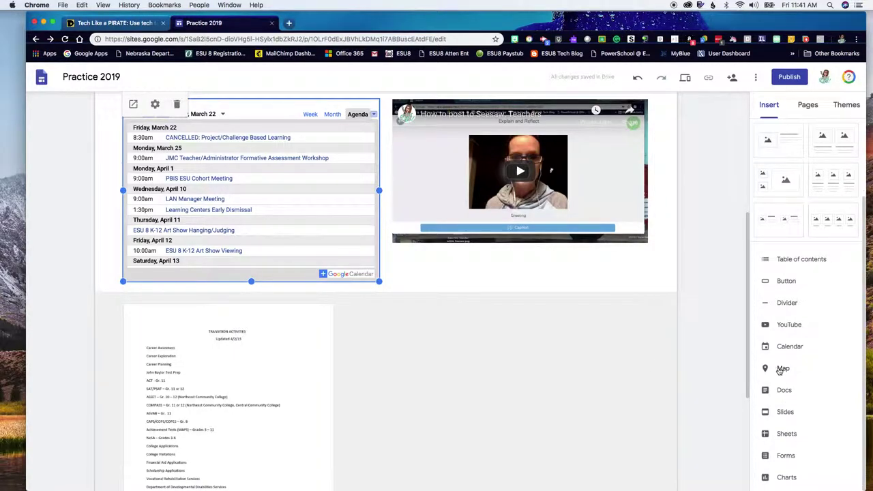
Step: Insert a map of Educational Service Unit 8, found by searching 'ESU 8', on the section's right half
left_click(781, 369)
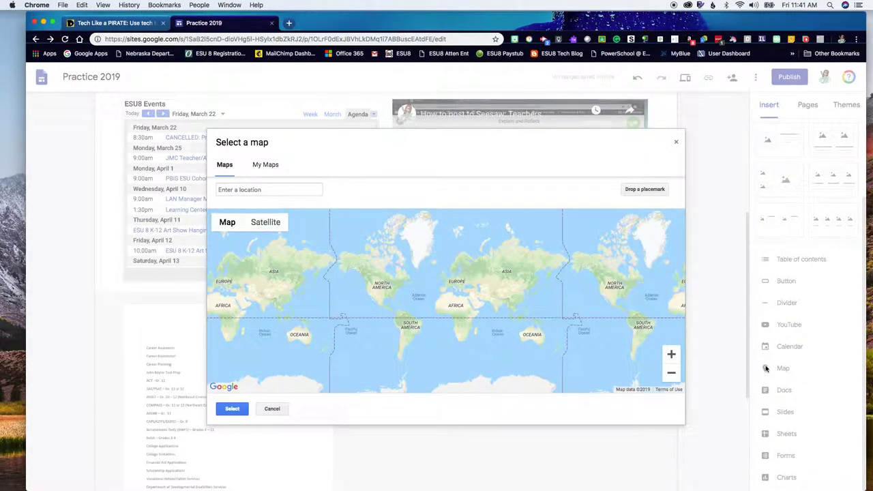
left_click(284, 194)
type("E")
key("BackSpace")
type("ESU ")
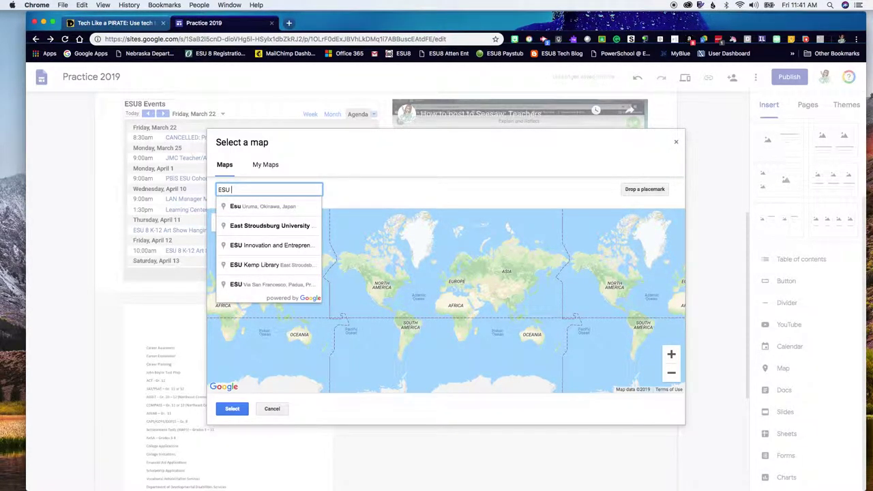
type("8")
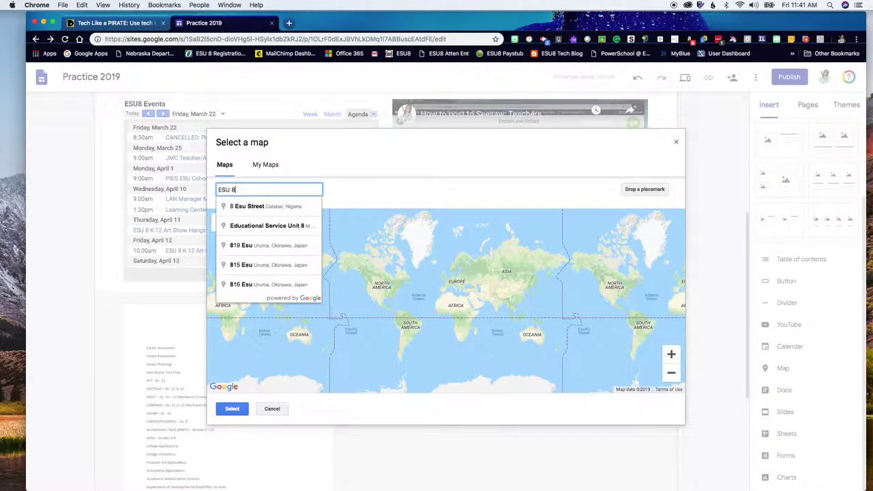
left_click(265, 227)
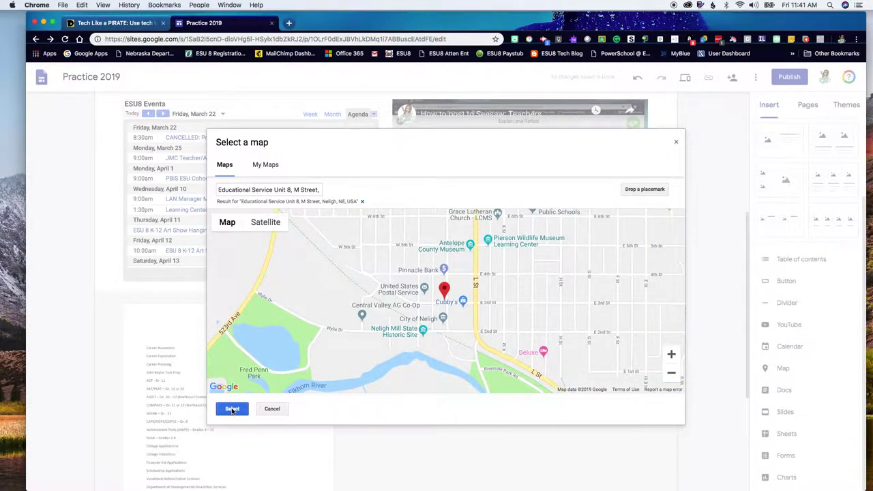
left_click(232, 409)
left_click_drag(296, 247, 396, 226)
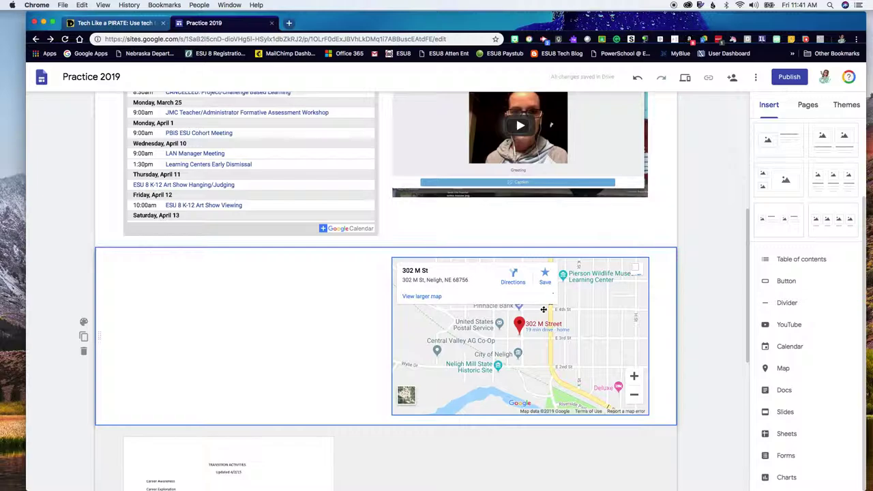
Step: Insert the 'Keep on Keepin On' Google Slides presentation into the page
left_click(784, 413)
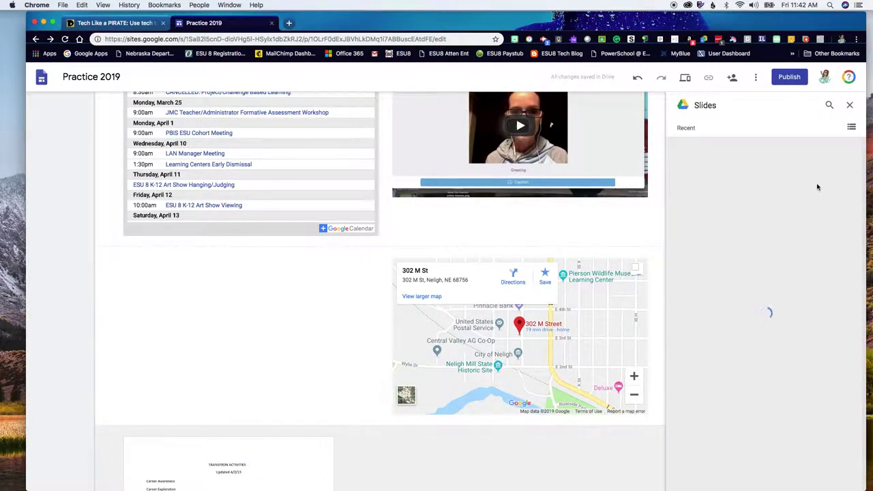
scroll(754, 344, "down", 2)
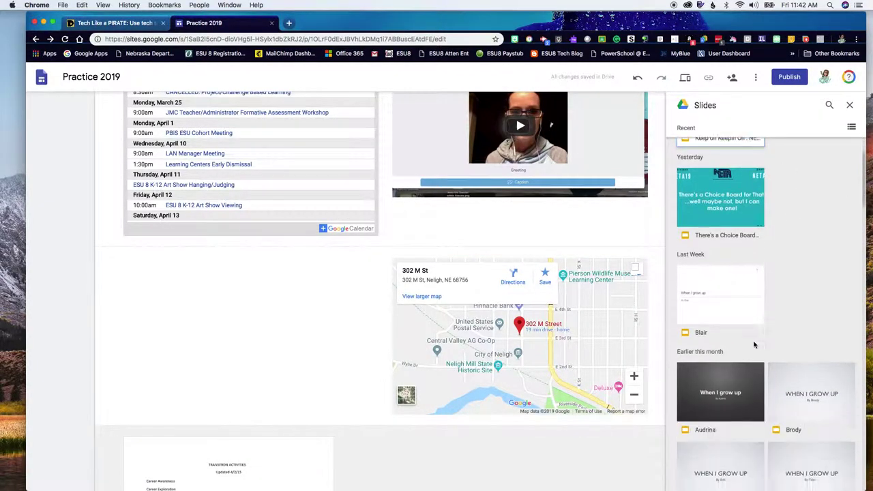
scroll(754, 344, "up", 2)
left_click(735, 185)
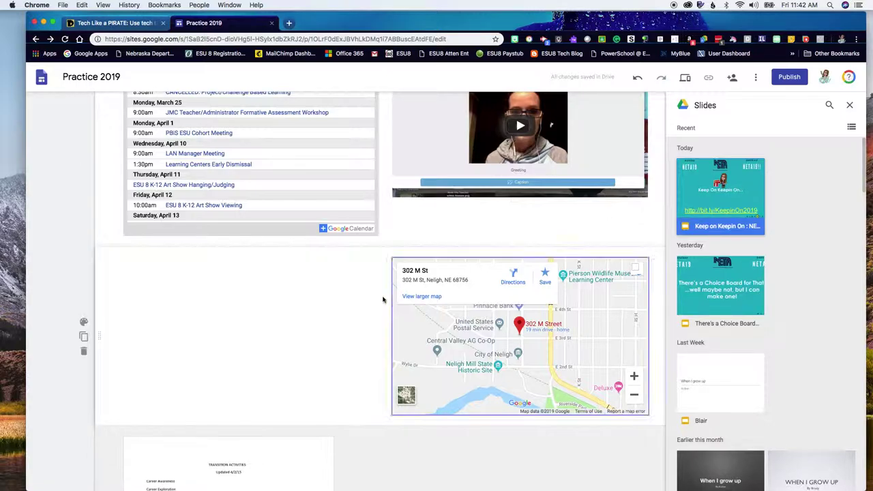
left_click(713, 199)
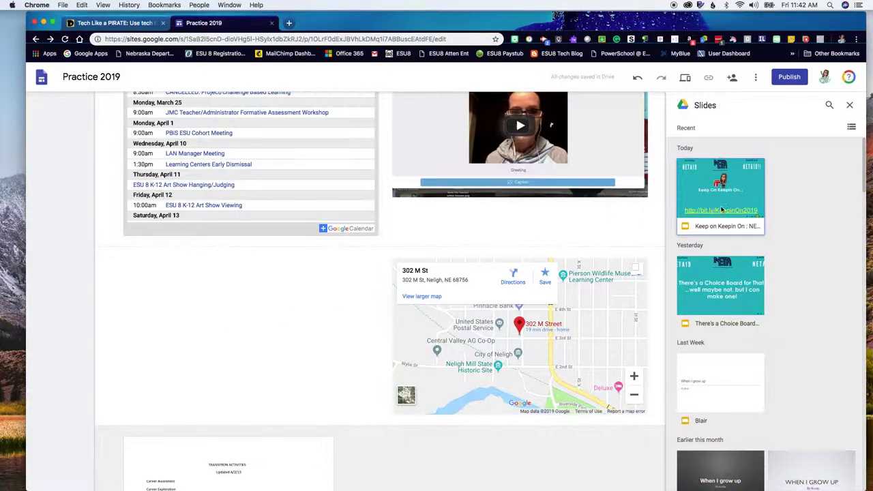
left_click(722, 191)
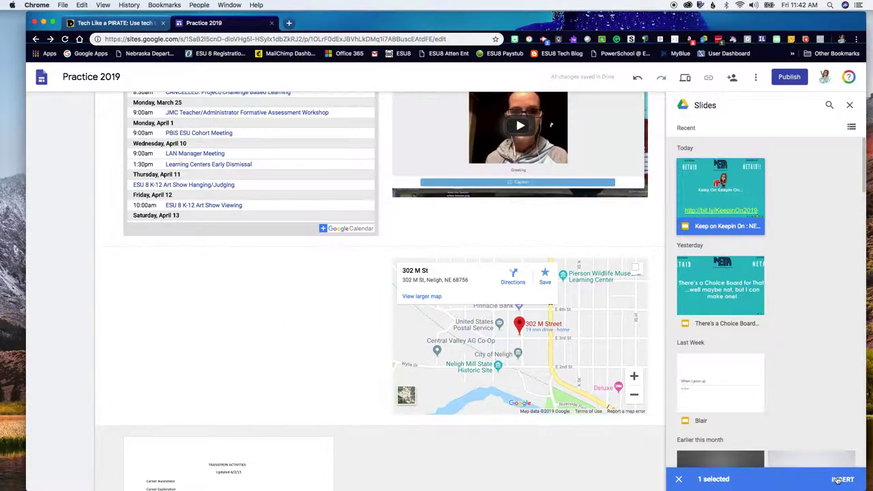
left_click(819, 481)
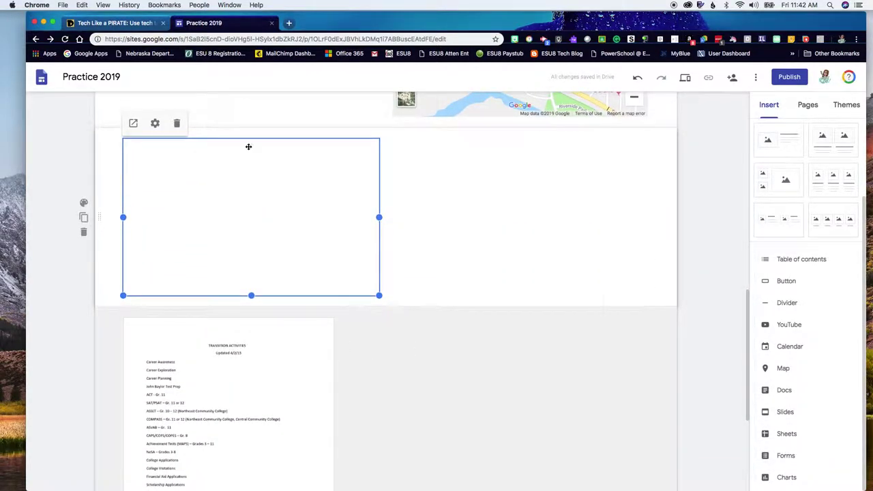
Step: Move the slides embed up beside the Neligh map and review the page
left_click_drag(248, 147, 250, 121)
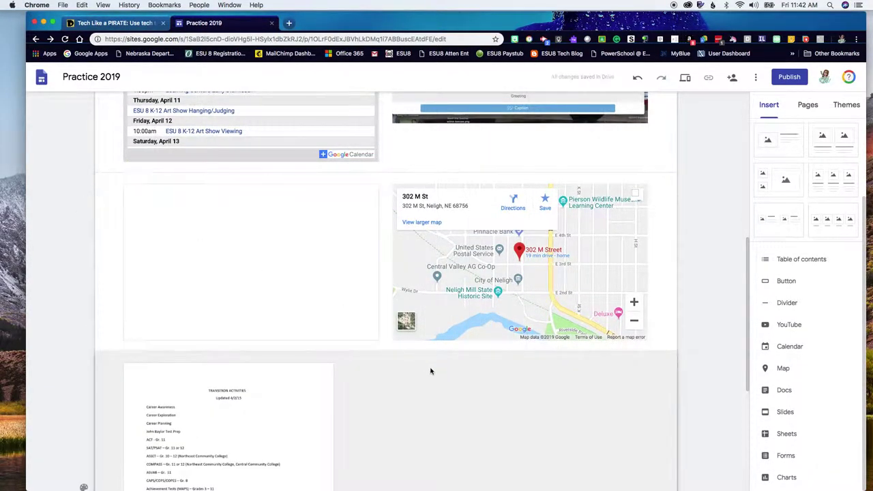
scroll(262, 246, "up", 10)
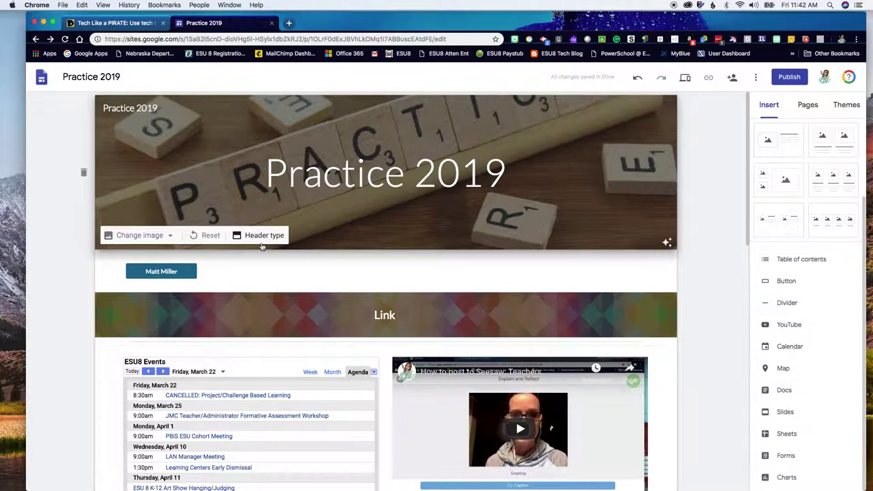
scroll(262, 247, "down", 3)
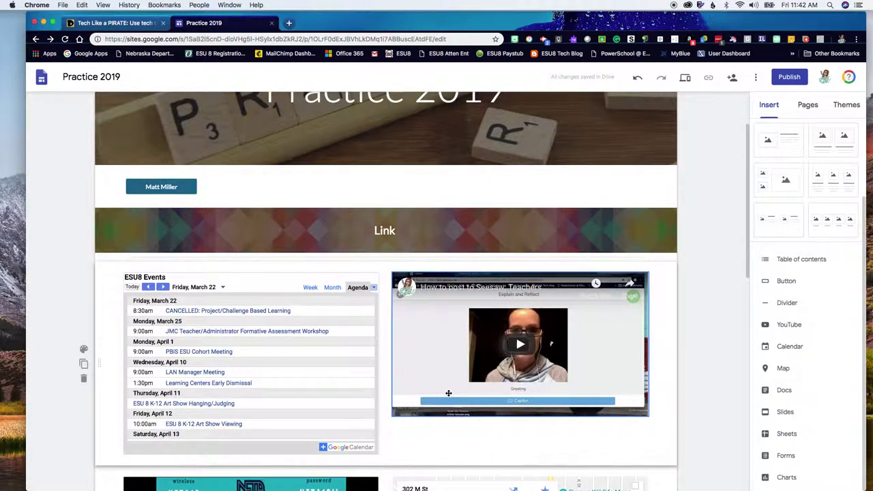
scroll(425, 371, "down", 4)
scroll(589, 301, "up", 6)
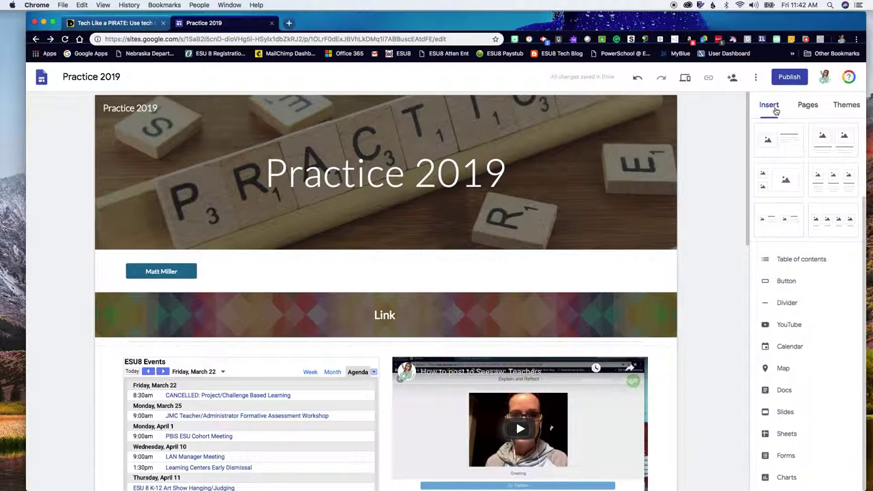
Step: Create a new page called Page 2 from the Pages list, leaving advanced options unchanged
left_click(802, 106)
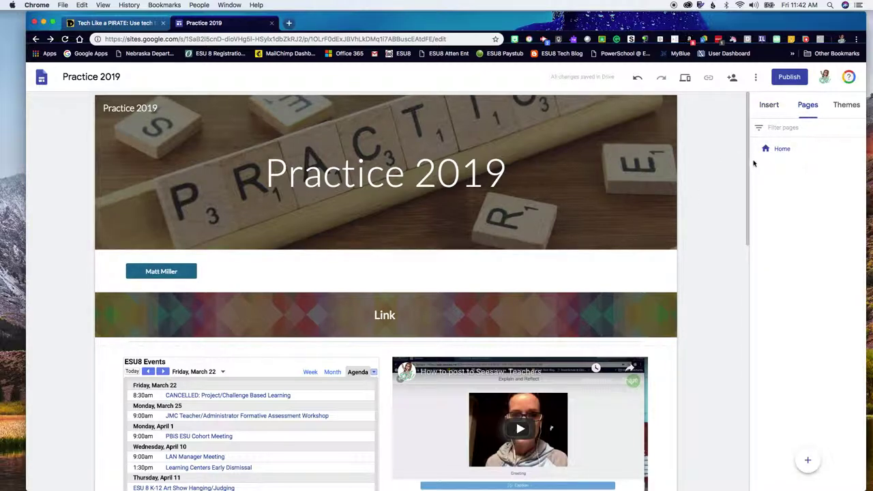
left_click(777, 149)
mouse_move(808, 460)
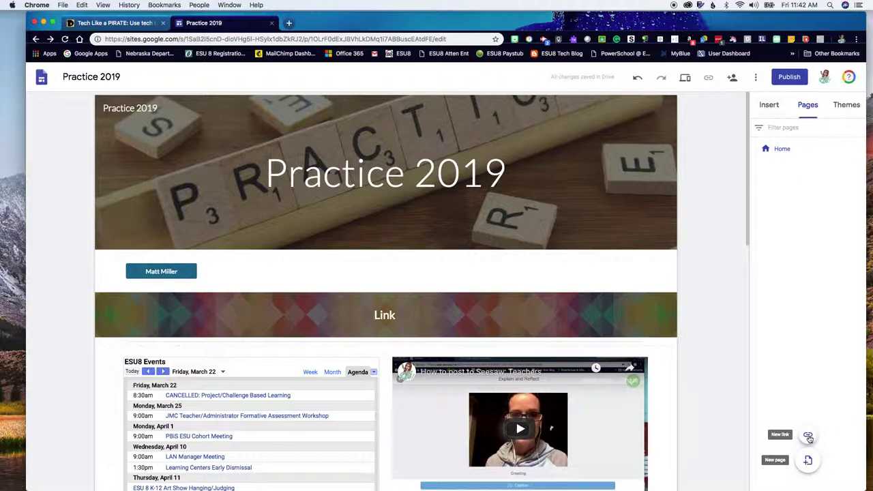
left_click(807, 460)
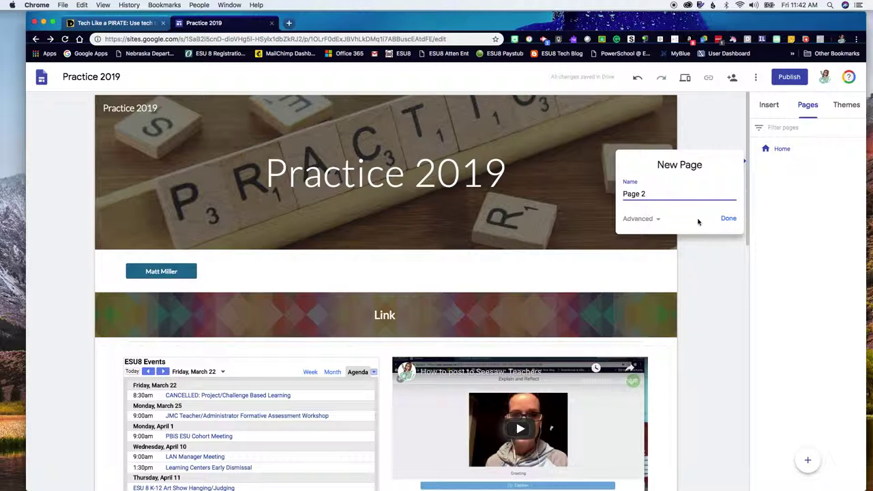
left_click(655, 218)
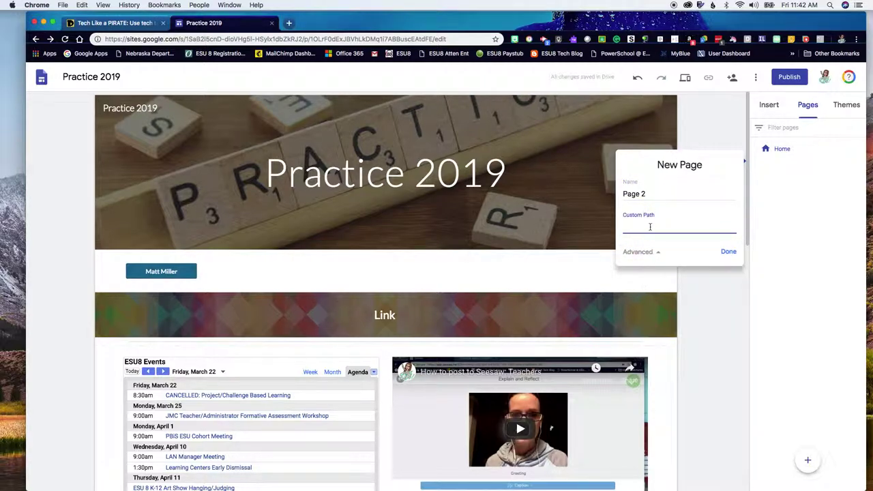
left_click(659, 252)
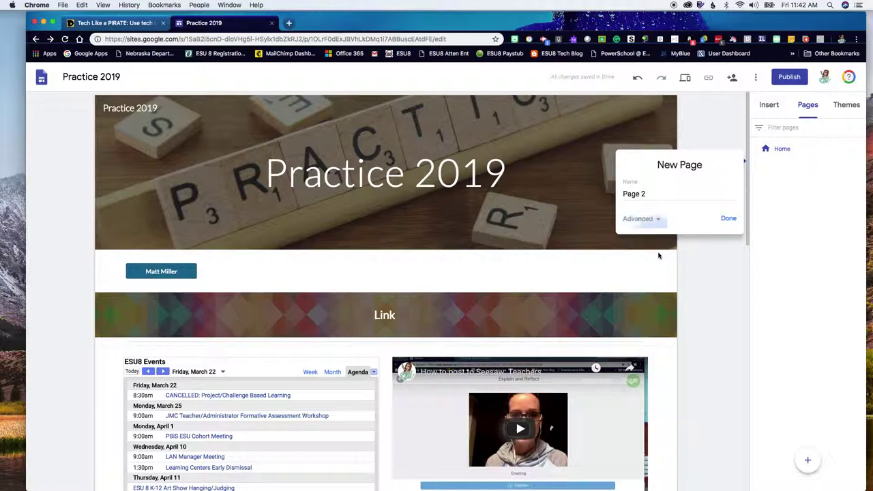
left_click(727, 218)
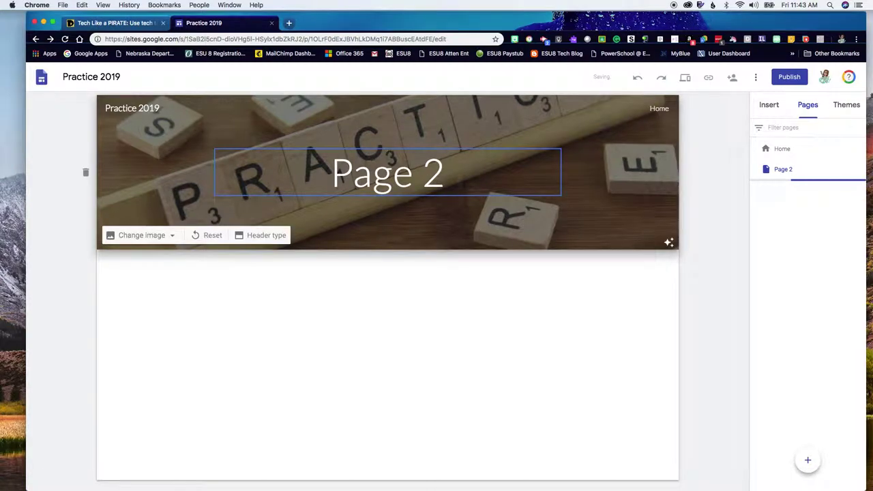
Step: Select the Page 2 title box, then return to the Pages list
left_click(468, 179)
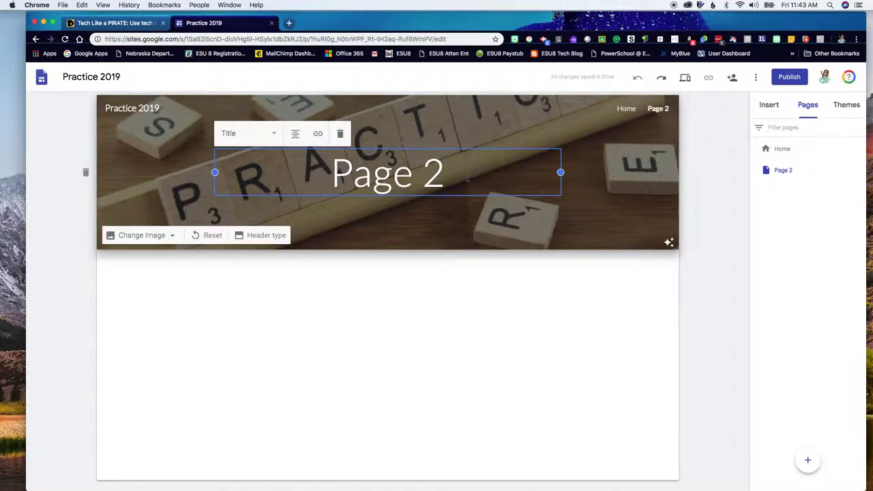
left_click(156, 206)
left_click(263, 156)
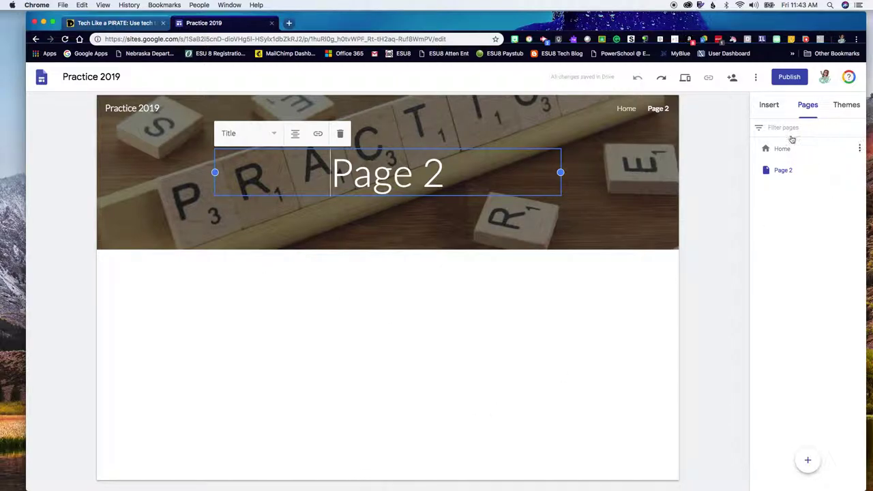
left_click(768, 105)
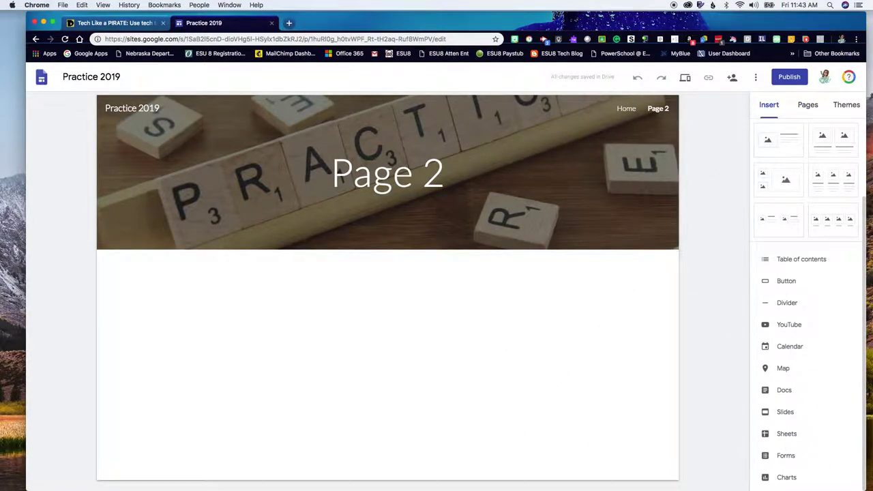
left_click(808, 106)
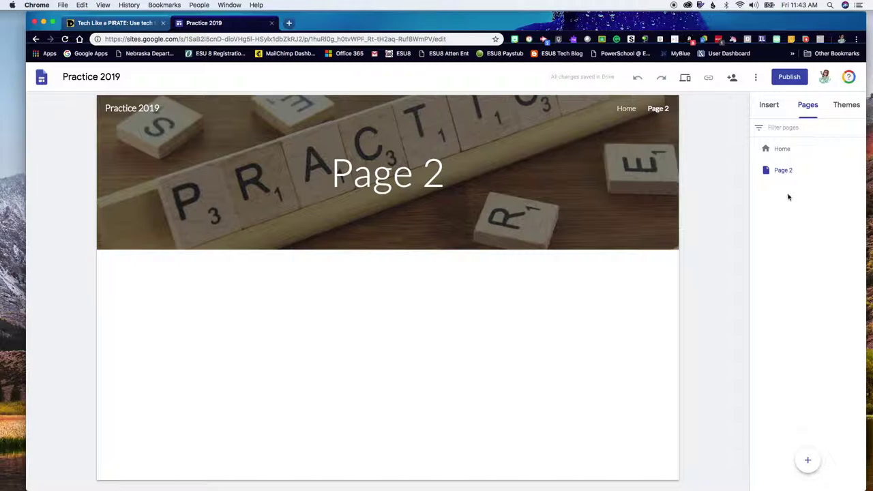
Step: Create a page named Page 3, try moving it above Page 2, and open Page 2's options
left_click(810, 457)
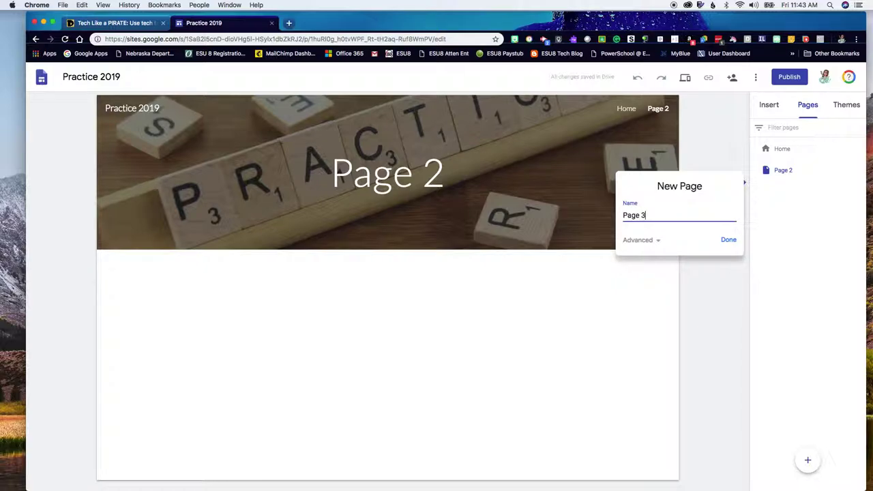
left_click(729, 240)
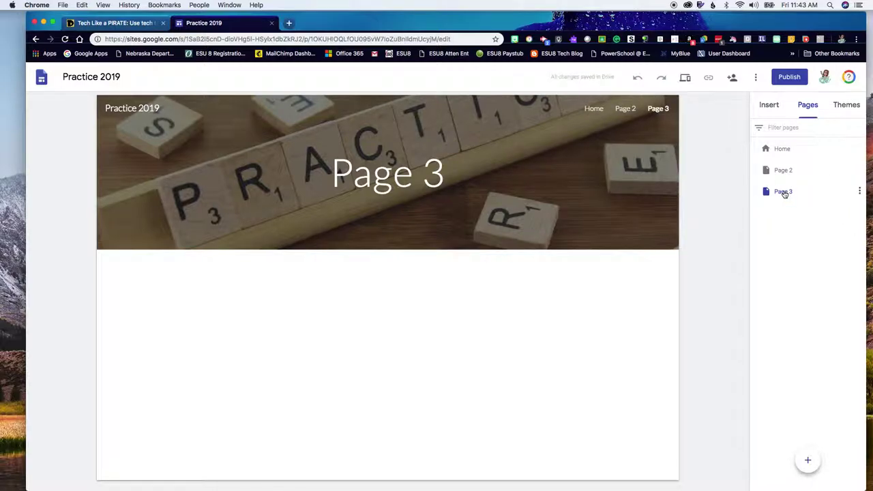
mouse_move(783, 194)
left_mouse_down()
mouse_move(784, 167)
mouse_move(794, 215)
mouse_move(788, 199)
left_mouse_up()
left_click(860, 171)
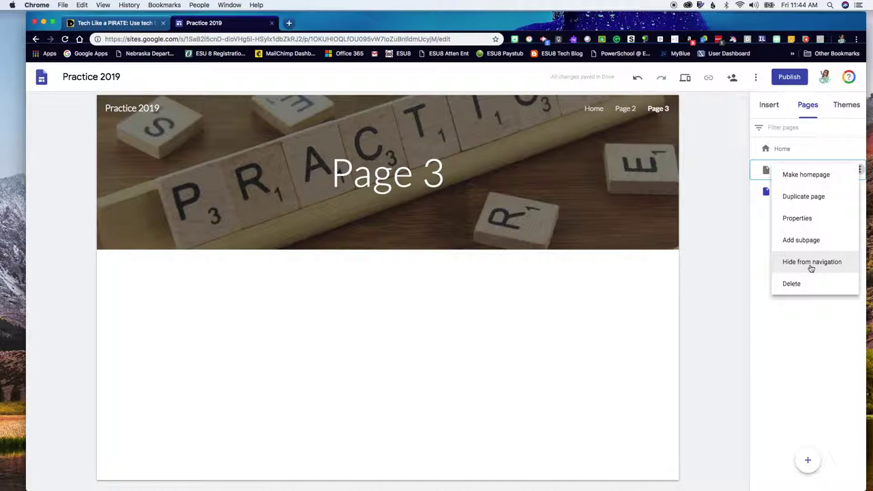
Step: Dismiss Page 2's options without changes and move from Home to Page 3
left_click(798, 314)
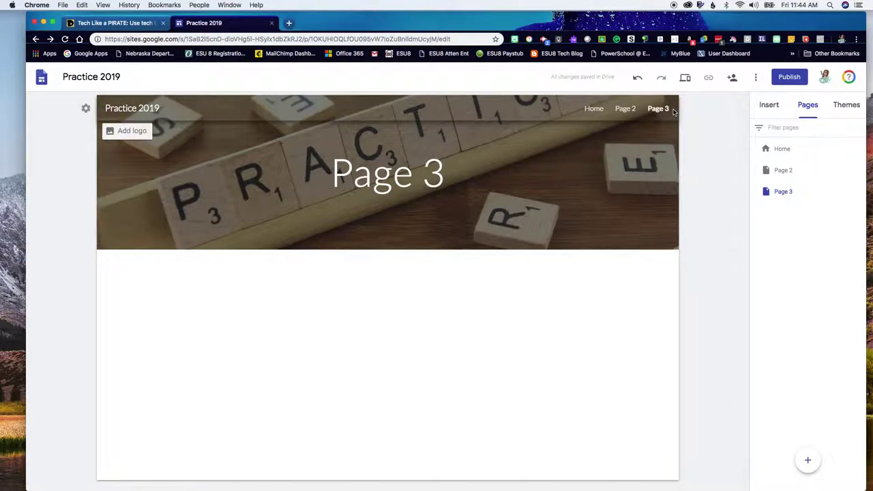
left_click(593, 108)
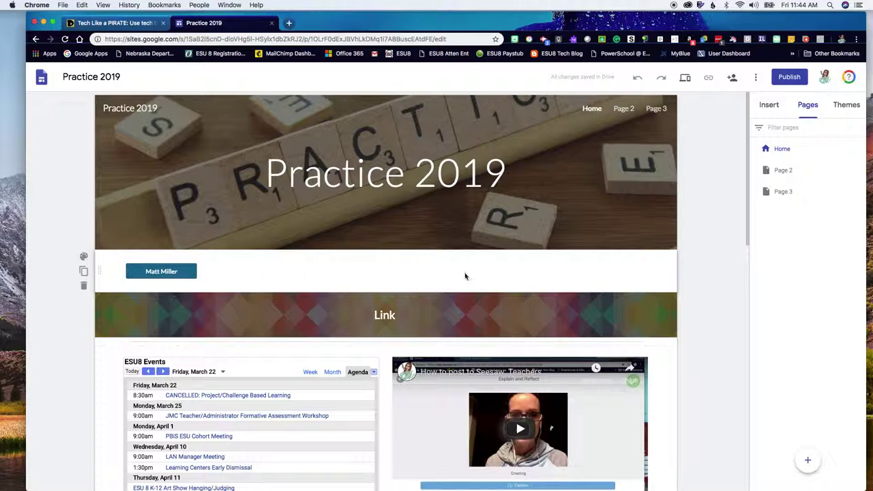
left_click(812, 193)
Step: View Page 3's properties without changing anything, then switch back to Home
left_click(859, 193)
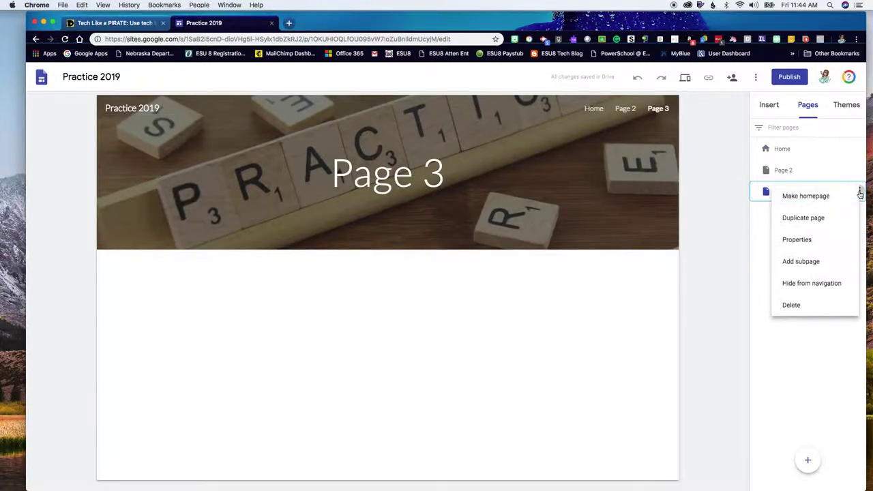
left_click(827, 238)
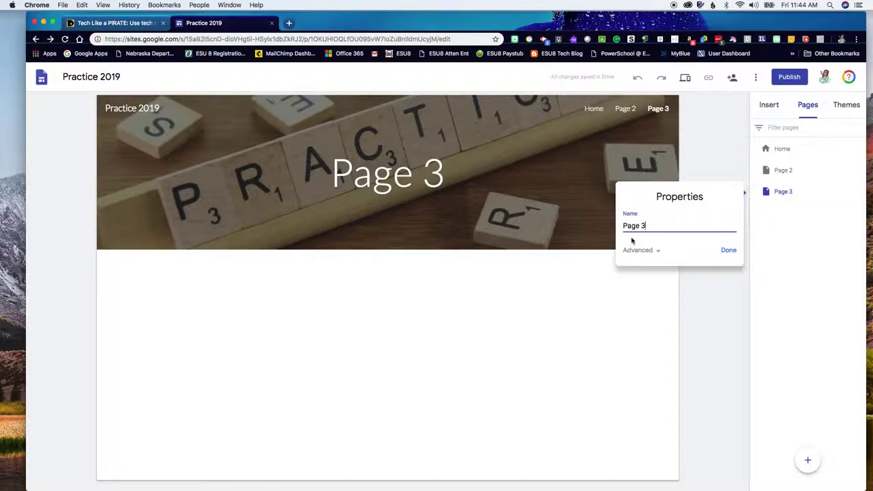
left_click(728, 253)
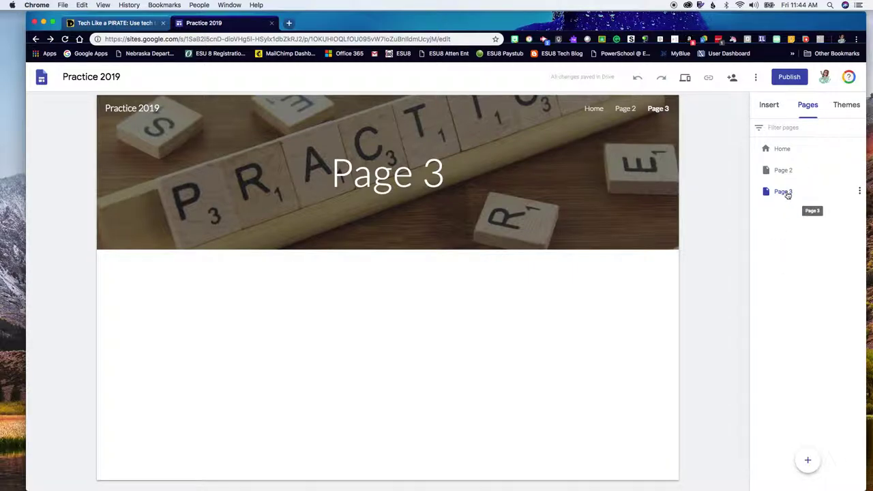
left_click(785, 148)
Step: Apply the Impression theme after trying Vision and Aristotle, with a yellow accent colour
left_click(846, 105)
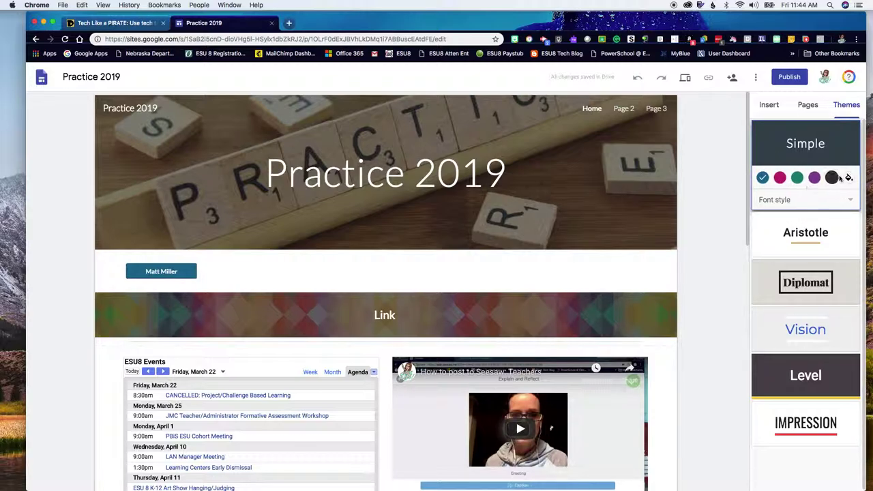
mouse_move(605, 181)
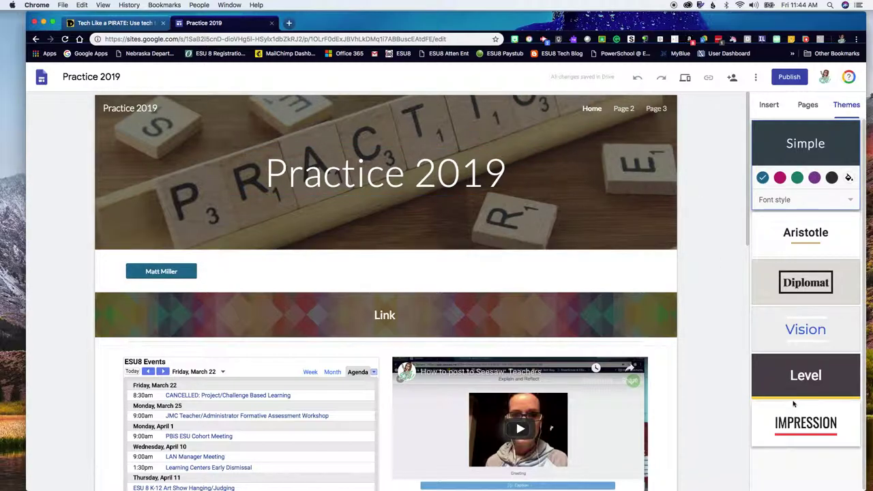
left_click(816, 425)
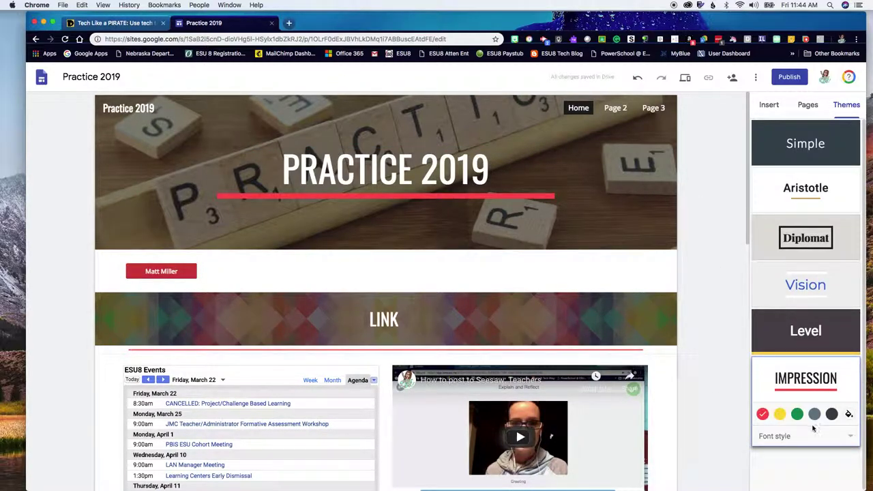
left_click(802, 285)
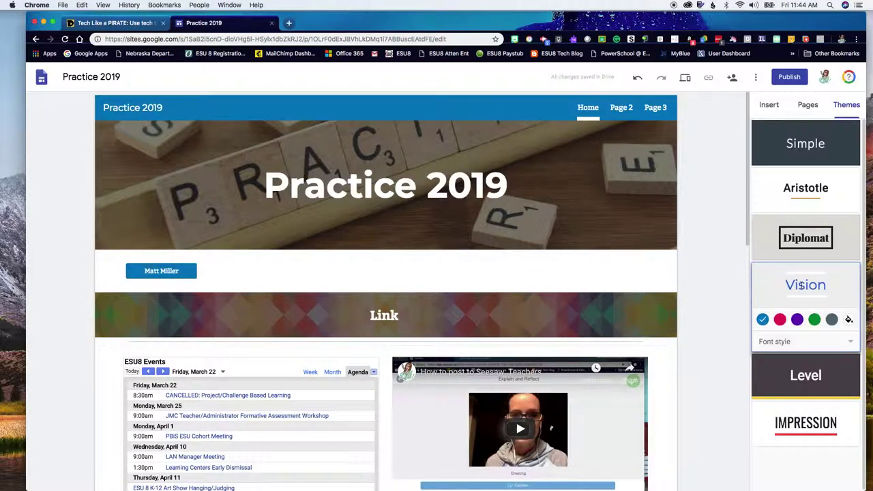
left_click(795, 195)
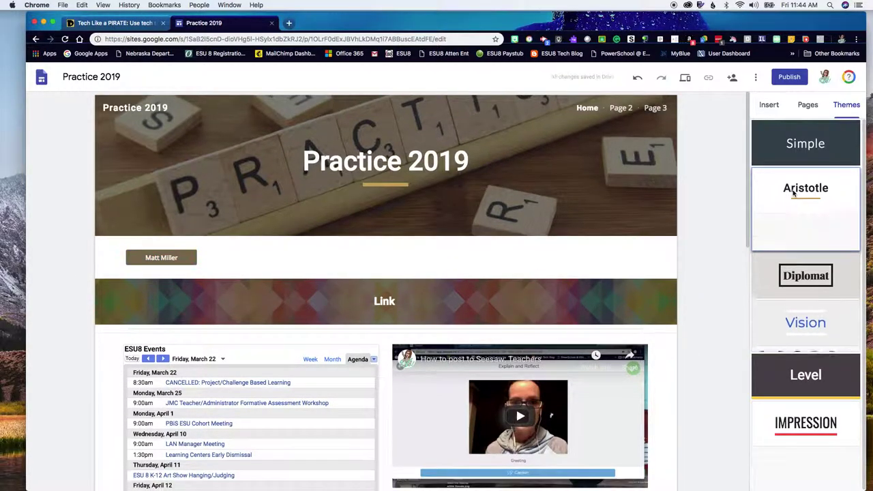
left_click(810, 420)
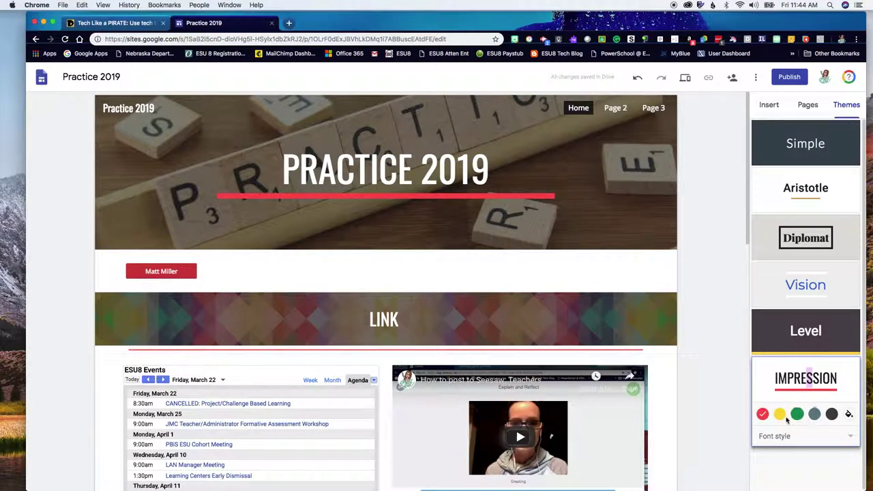
left_click(798, 416)
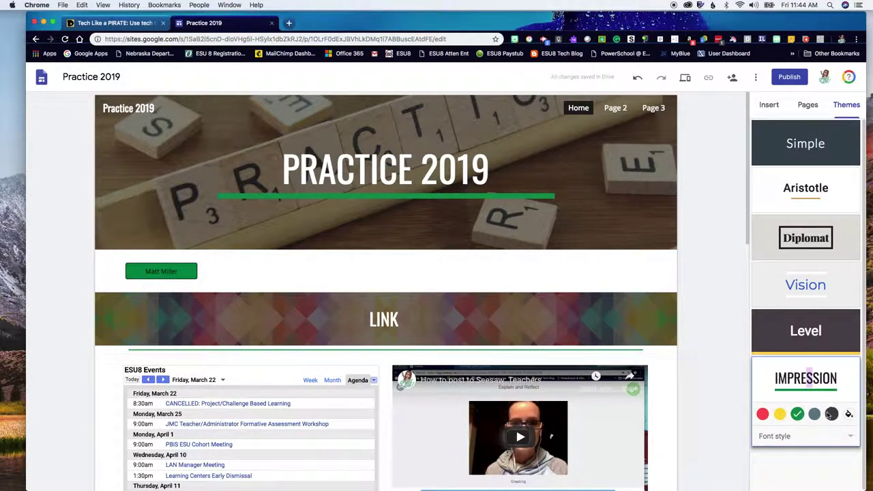
left_click(781, 414)
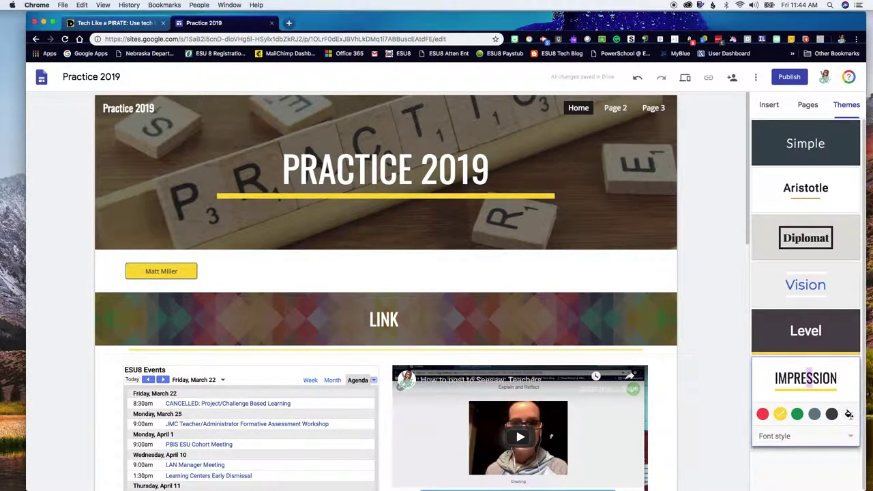
Step: Set the theme font style back to Capital after trying Frank
left_click(846, 438)
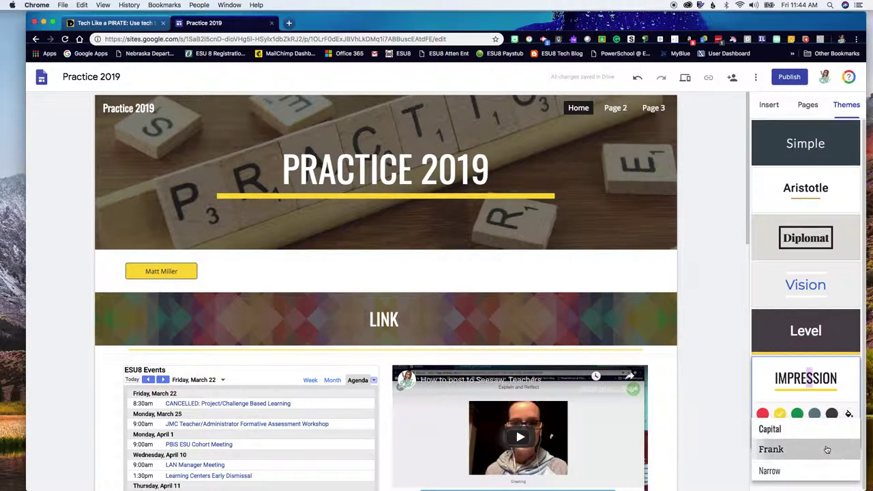
left_click(827, 449)
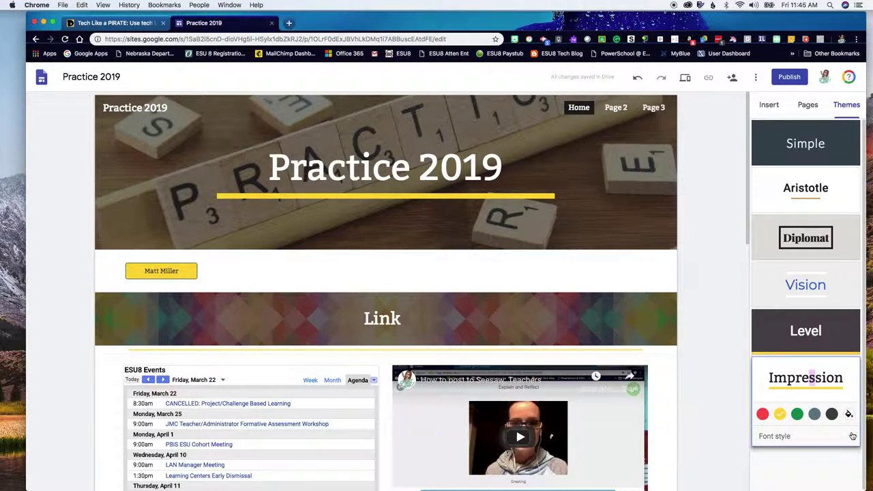
left_click(839, 438)
left_click(813, 414)
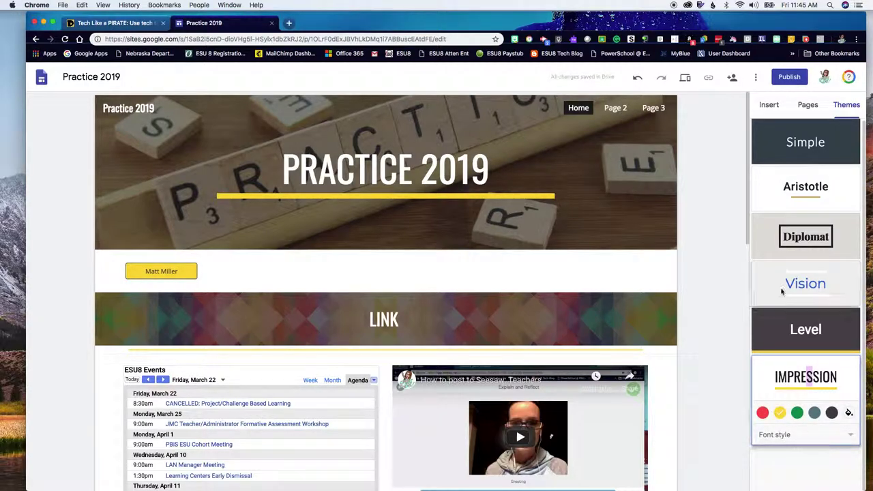
left_click(769, 104)
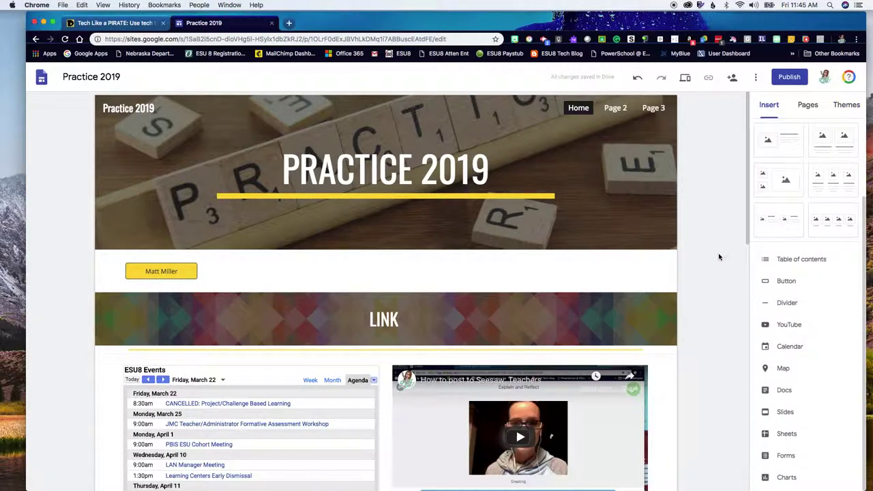
Step: Open the site preview and view the Practice 2019 site at phone width
left_click(685, 78)
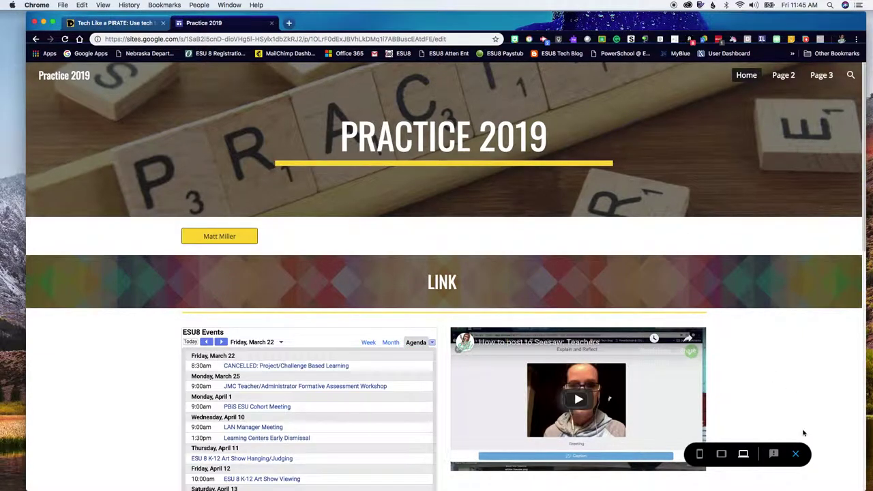
left_click(795, 453)
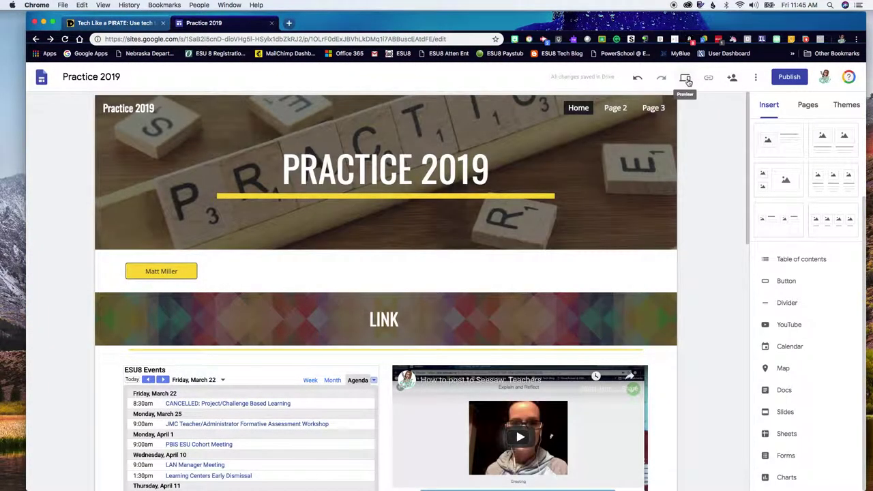
left_click(685, 78)
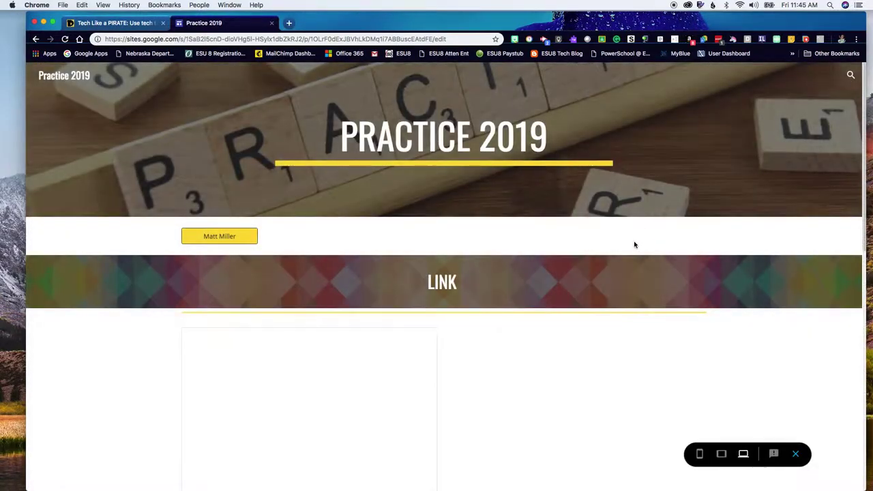
left_click(700, 454)
scroll(505, 339, "down", 15)
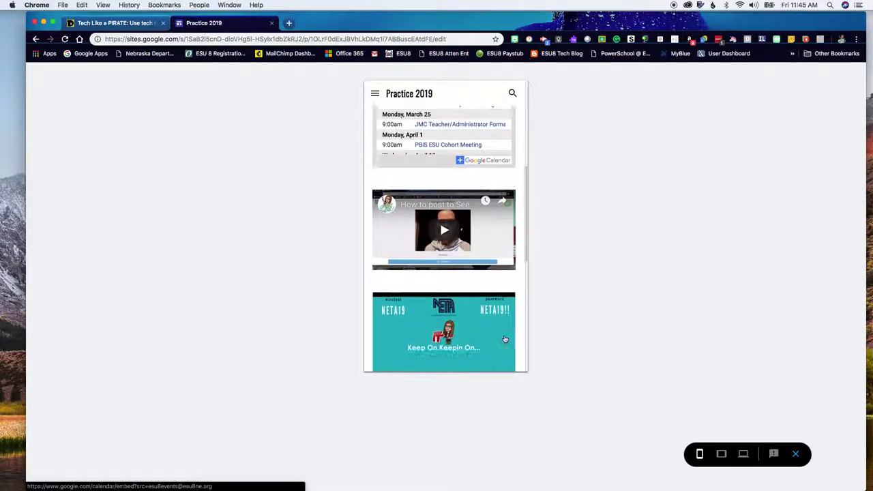
Step: Compare the tablet and large-screen layouts, then exit the preview
left_click(721, 454)
scroll(552, 358, "down", 10)
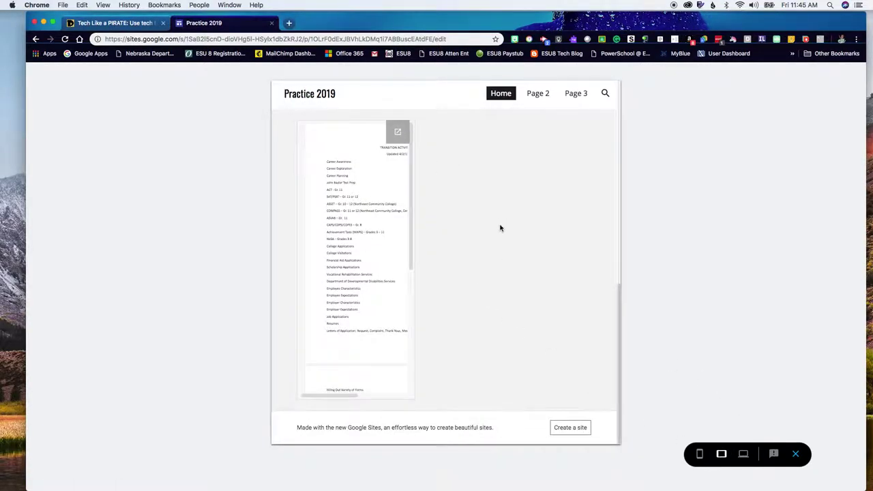
scroll(403, 268, "right", 3)
scroll(403, 268, "left", 3)
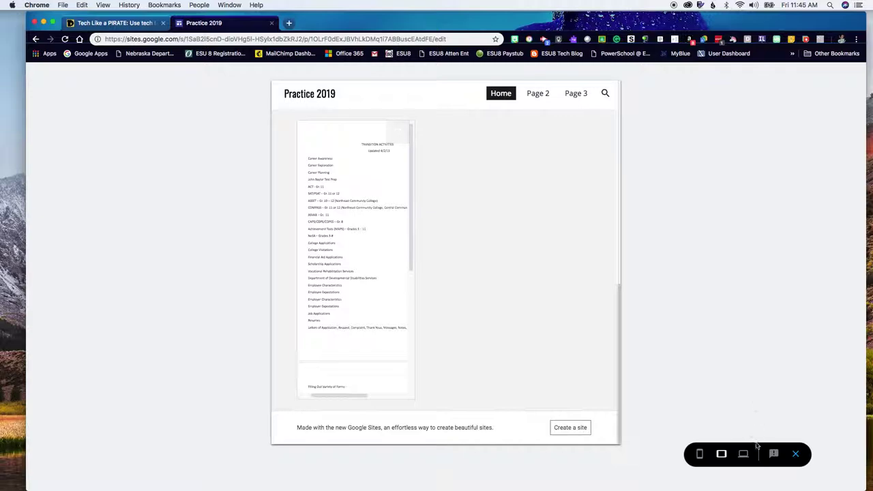
left_click(744, 455)
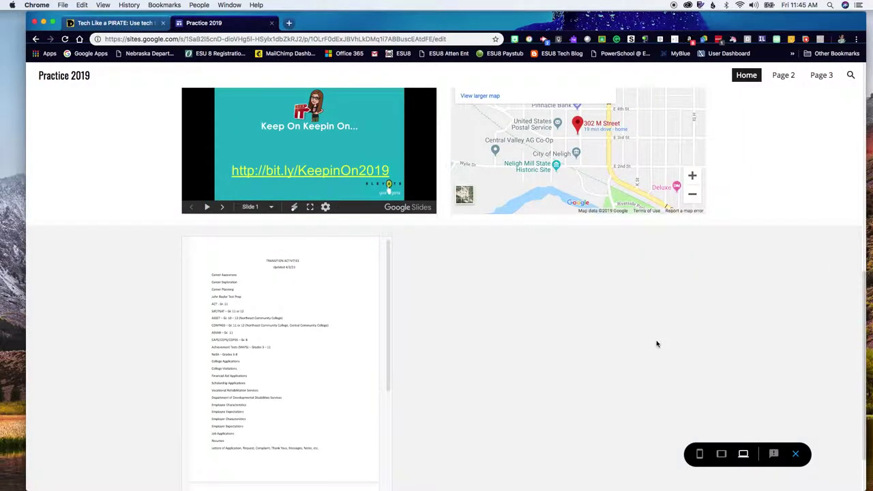
scroll(654, 343, "up", 3)
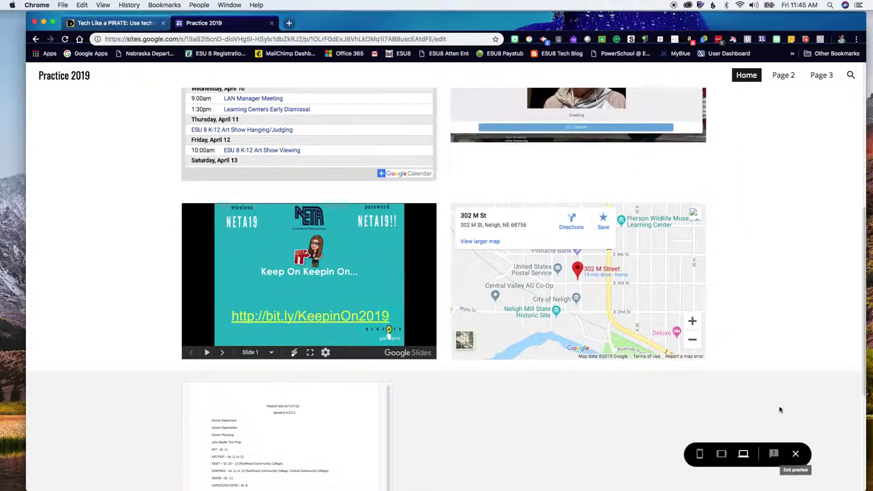
scroll(776, 393, "up", 5)
left_click(795, 453)
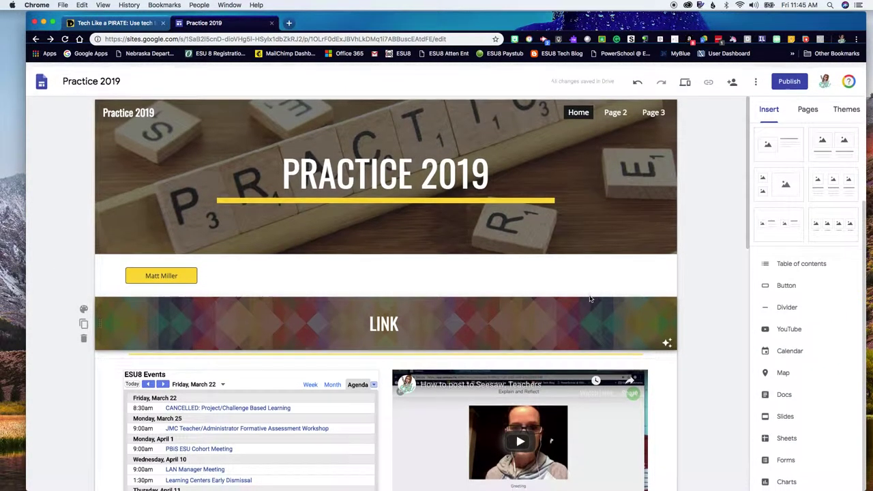
left_click(735, 78)
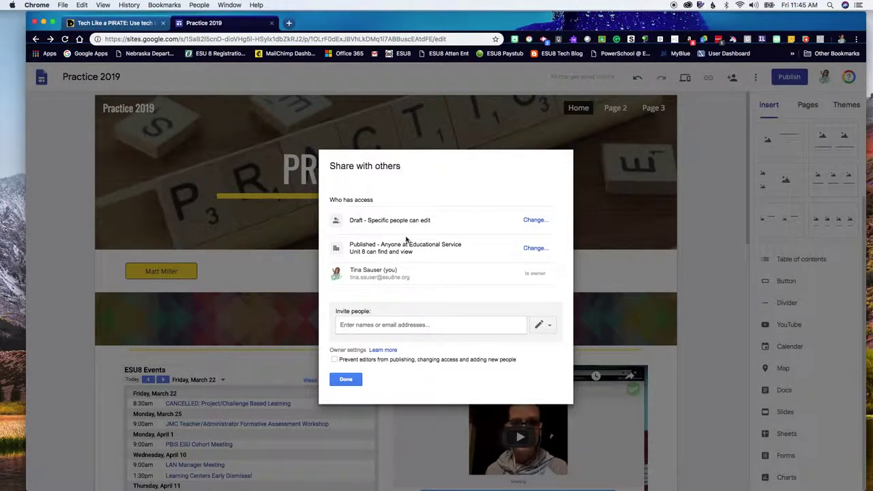
left_click(376, 324)
type("tina")
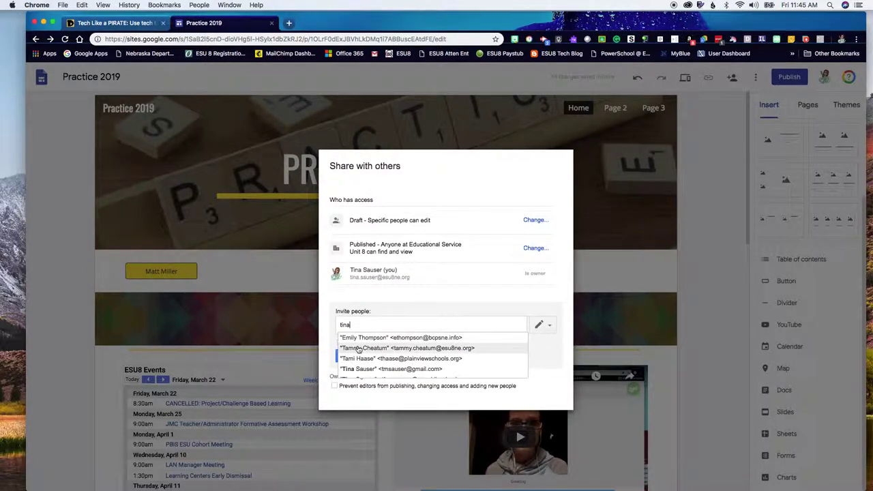
type(".")
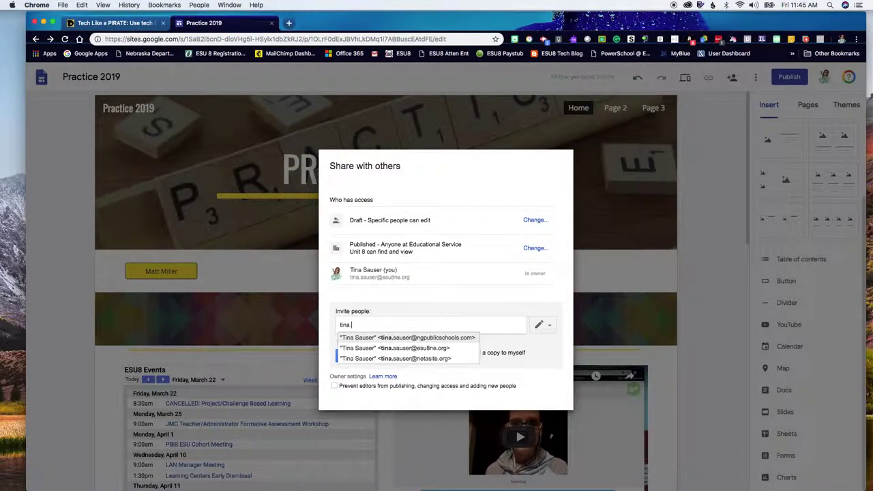
left_click(397, 349)
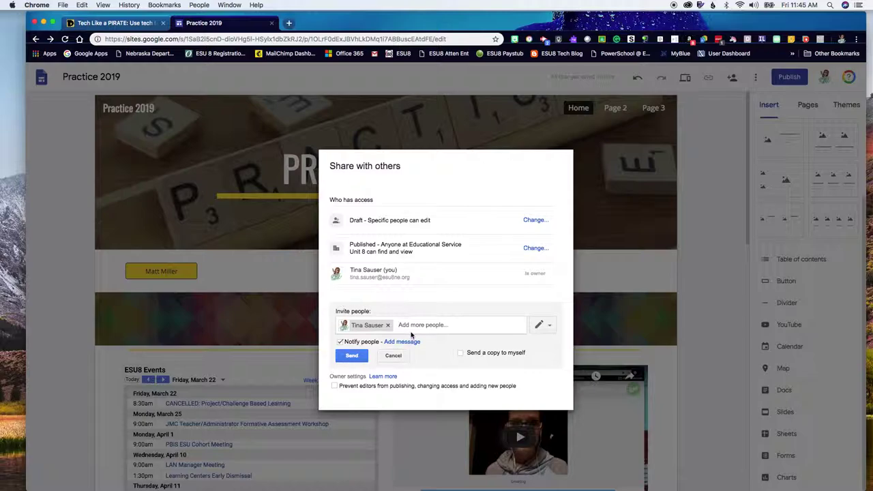
left_click(550, 328)
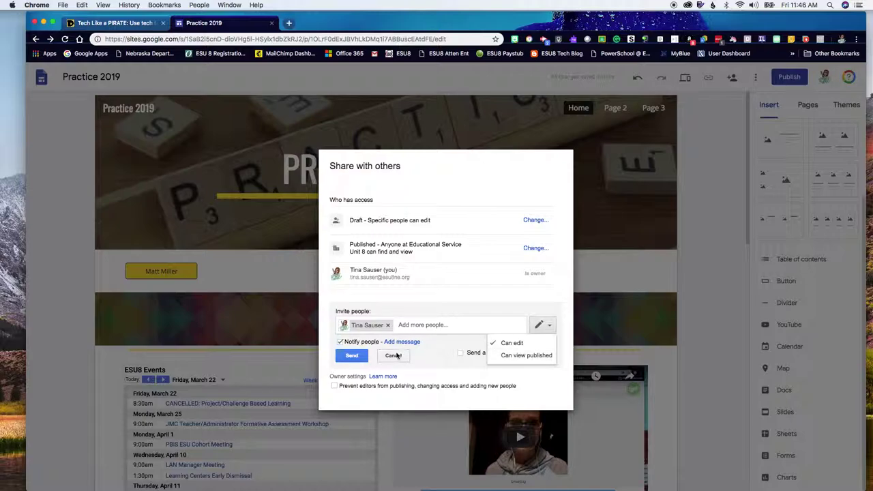
left_click(393, 355)
left_click(341, 380)
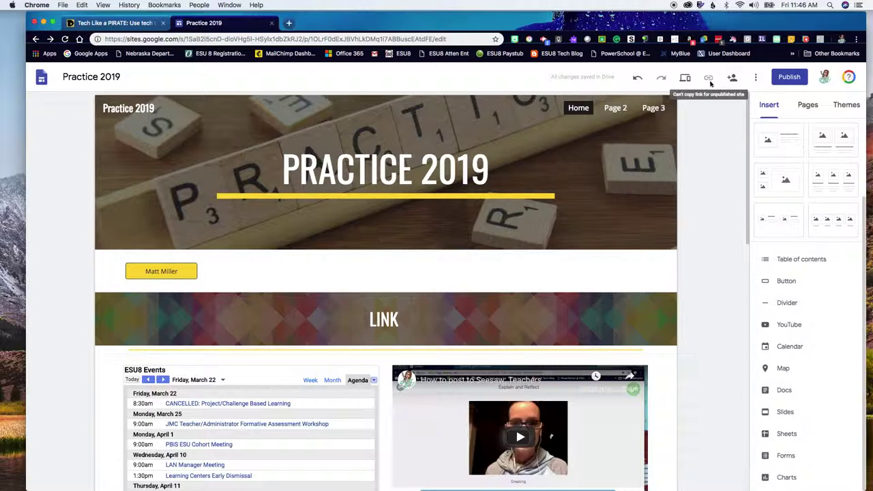
Step: Scroll through the Practice 2019 Home page to review its header, calendar and video
scroll(554, 330, "down", 5)
scroll(478, 294, "up", 5)
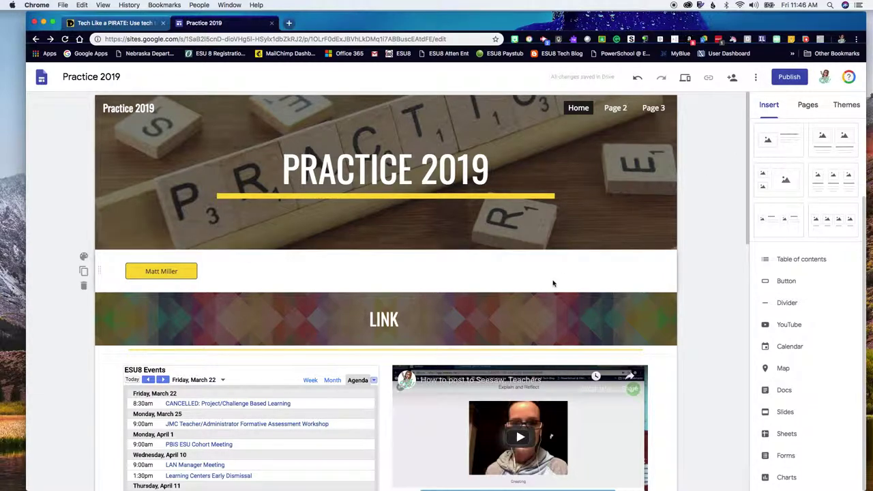
scroll(555, 277, "down", 3)
scroll(555, 276, "up", 3)
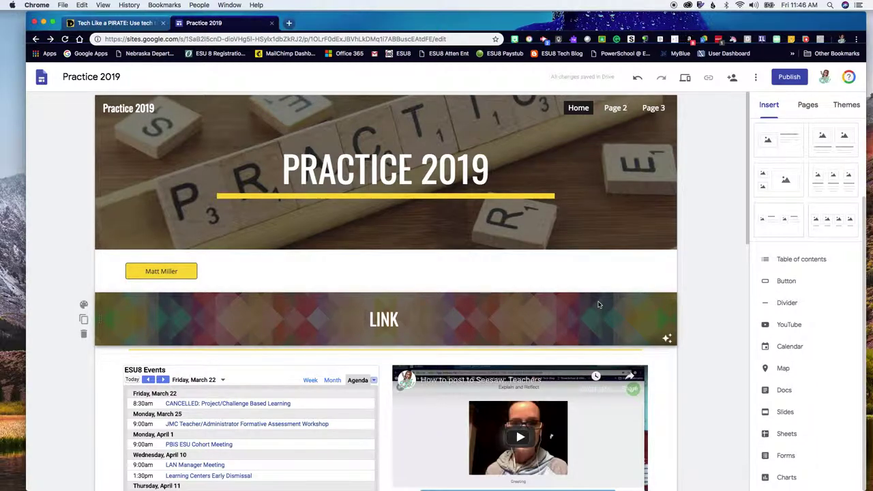
scroll(598, 305, "down", 10)
scroll(598, 304, "up", 10)
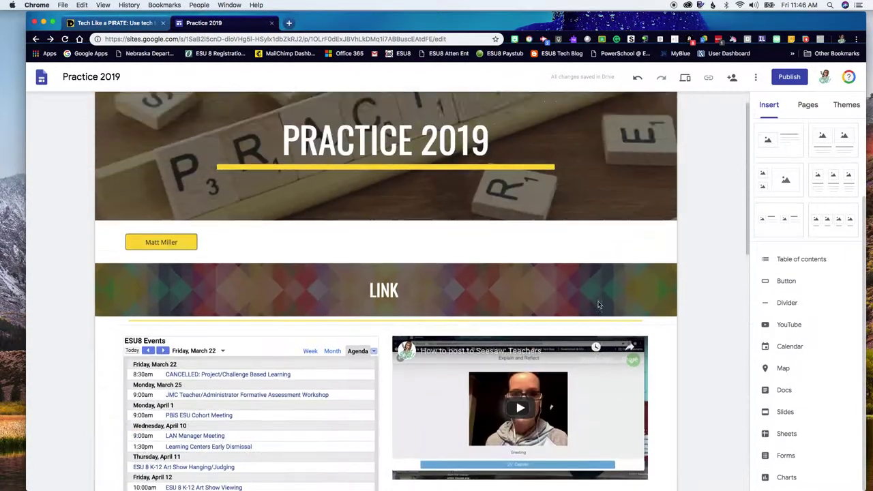
scroll(598, 305, "up", 1)
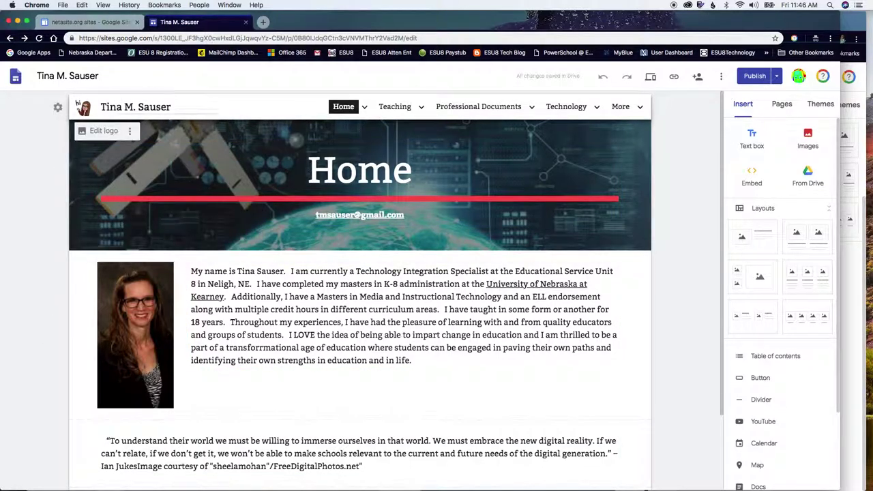
Step: Open the personal site's Technology trainings page from the navigation dropdown
scroll(251, 383, "down", 1)
scroll(251, 384, "down", 5)
scroll(251, 341, "up", 6)
mouse_move(381, 116)
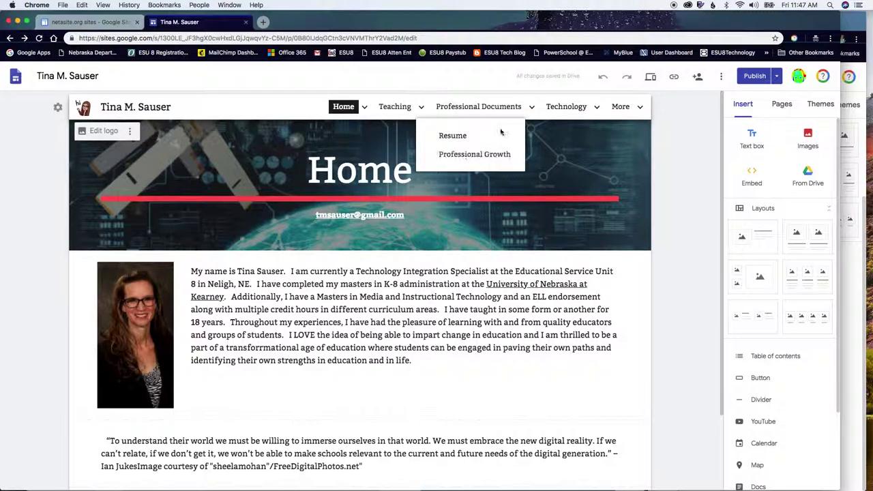
mouse_move(570, 107)
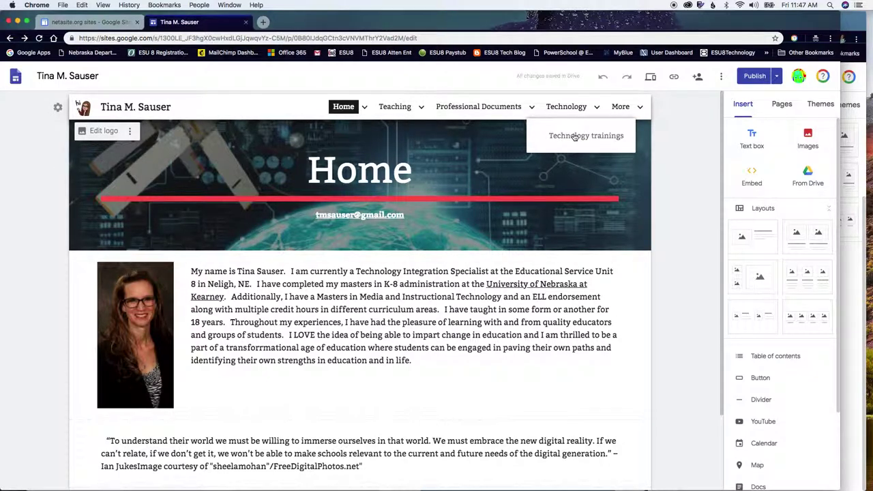
left_click(575, 136)
Step: Visit the Administration page under More, then return to the Home page
mouse_move(603, 120)
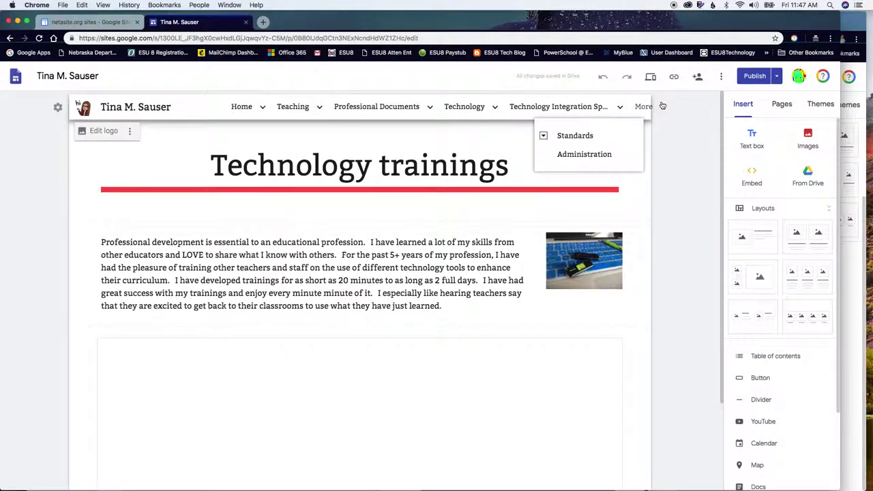
mouse_move(641, 109)
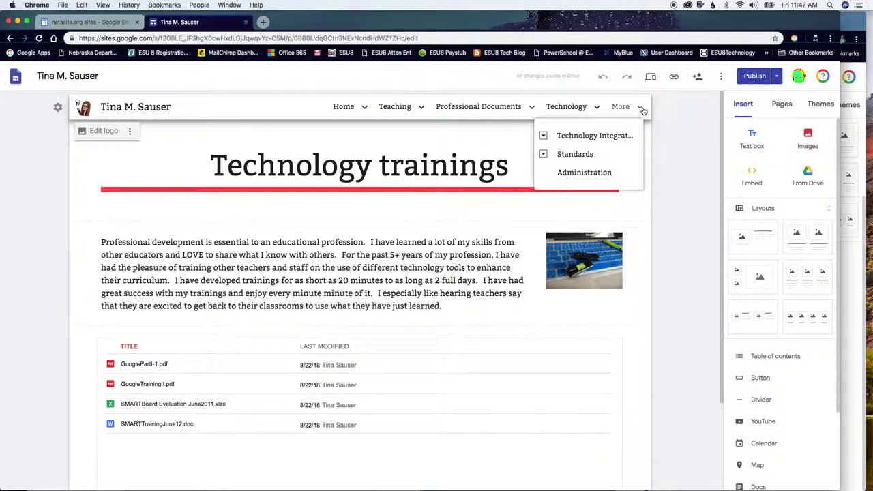
left_click(607, 171)
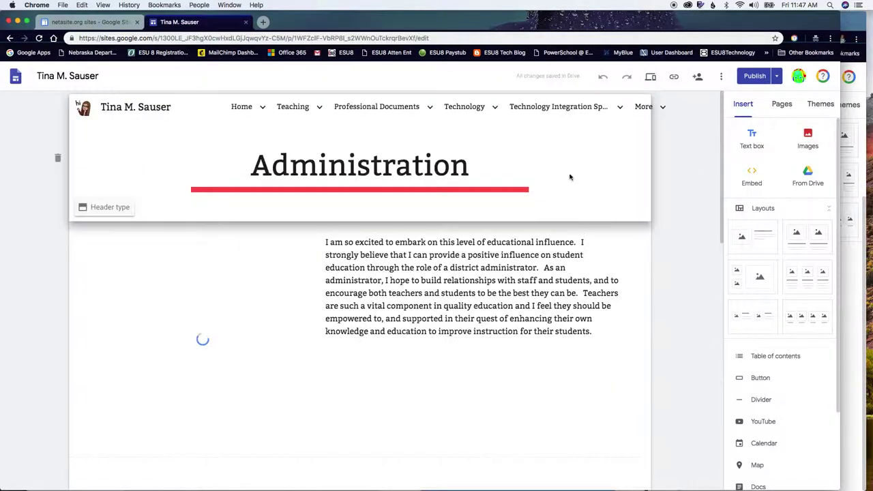
mouse_move(652, 116)
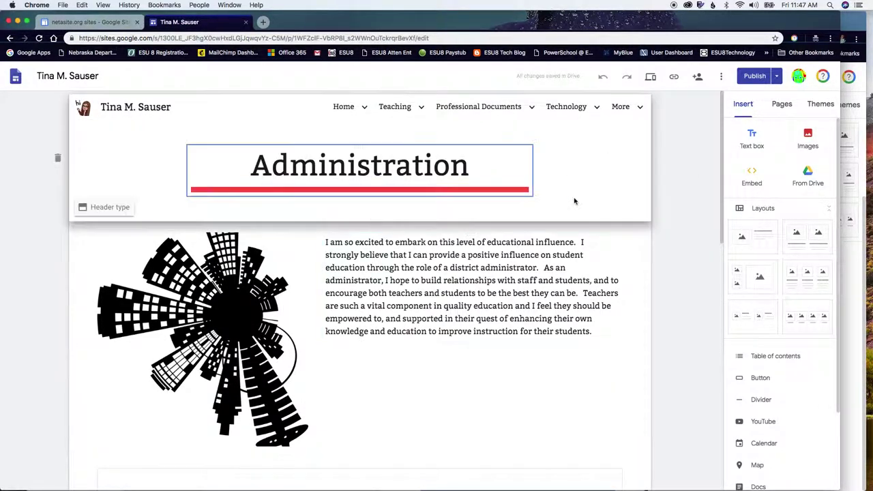
left_click(341, 108)
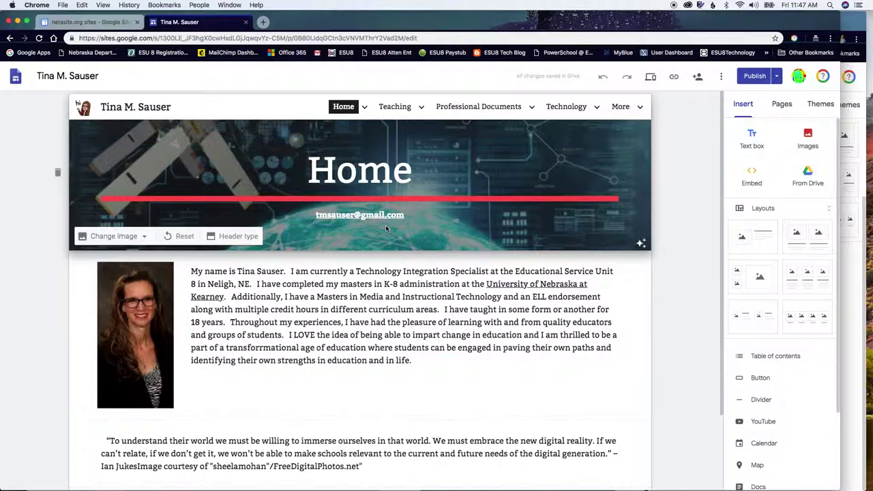
Step: Deselect the header and minimize the personal site's window to return to Practice 2019
left_click(56, 138)
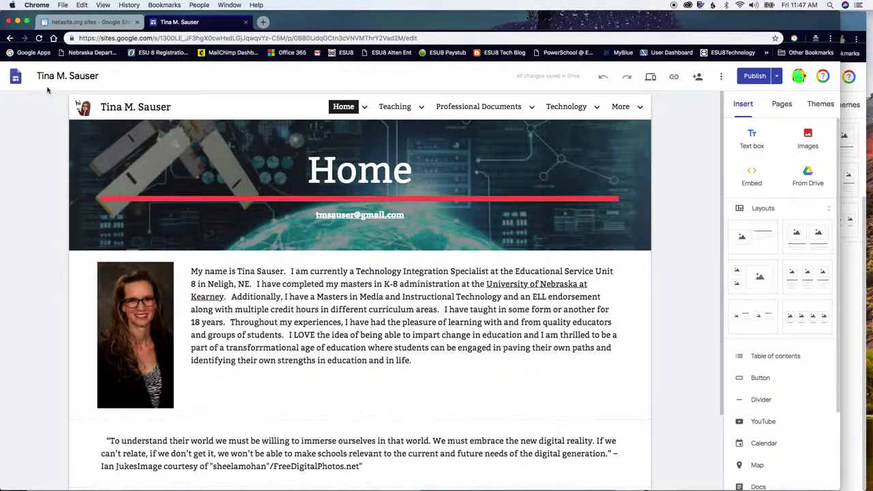
left_click(44, 78)
left_click(211, 23)
left_click(18, 22)
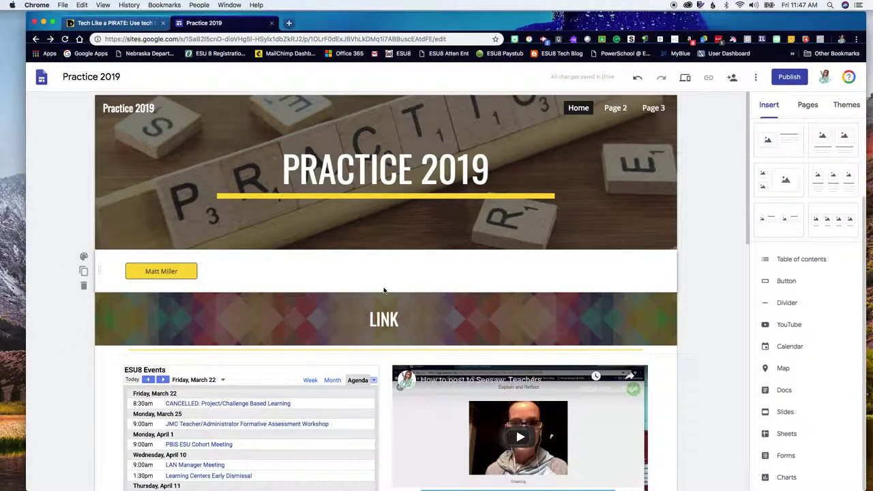